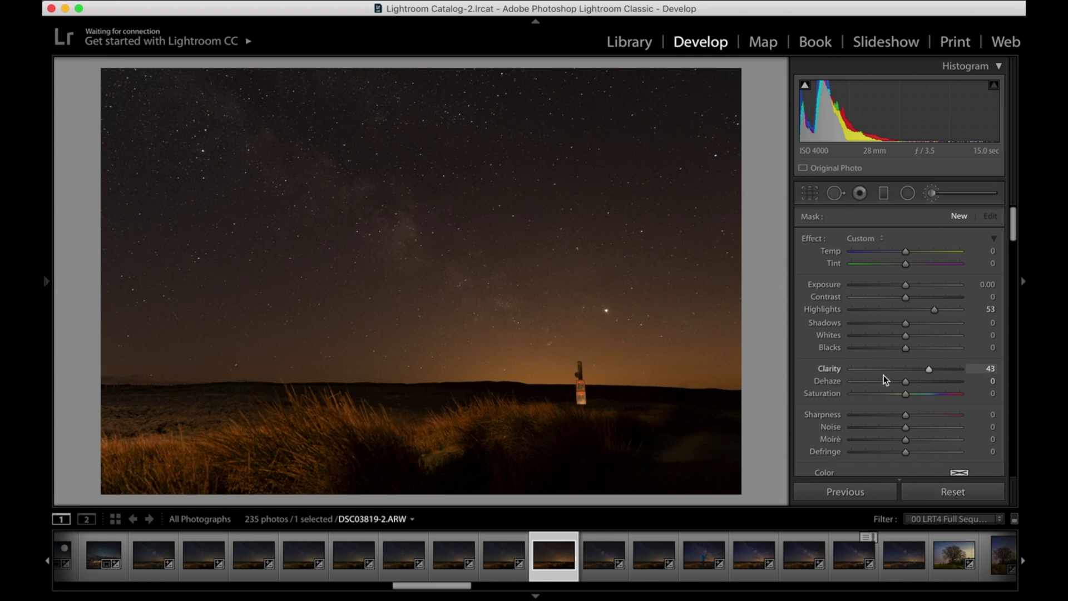
Reset the photo's develop settings and close the Adjustment Brush.
{"action": "scroll", "coordinate": [883, 374], "scroll_direction": "down", "scroll_amount": 4}
{"action": "scroll", "coordinate": [883, 375], "scroll_direction": "up", "scroll_amount": 2}
{"action": "scroll", "coordinate": [883, 375], "scroll_direction": "up", "scroll_amount": 2}
{"action": "left_click", "coordinate": [946, 494]}
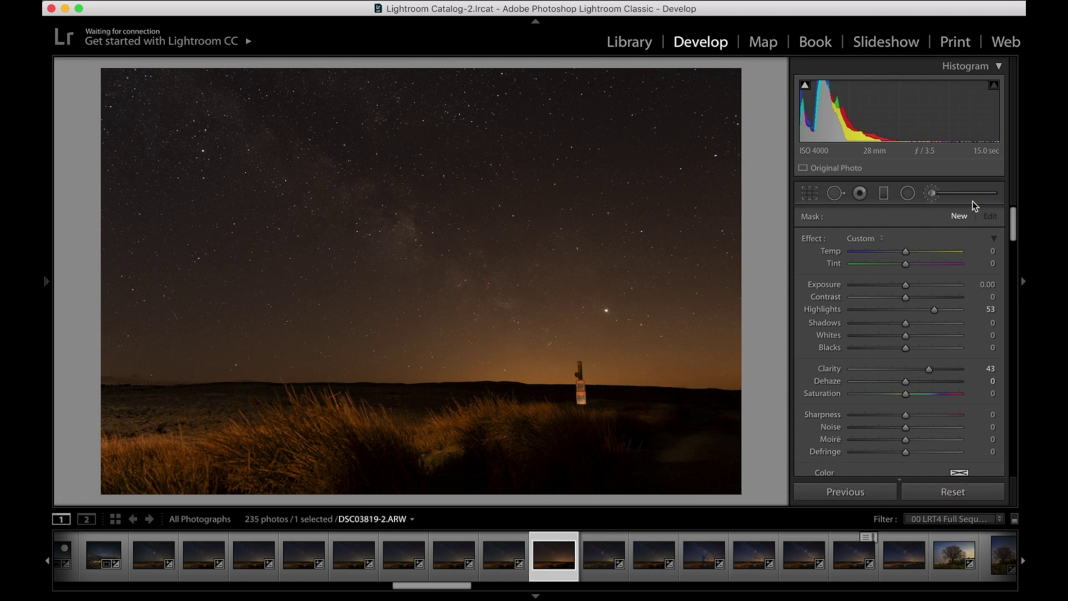
{"action": "left_click", "coordinate": [931, 196]}
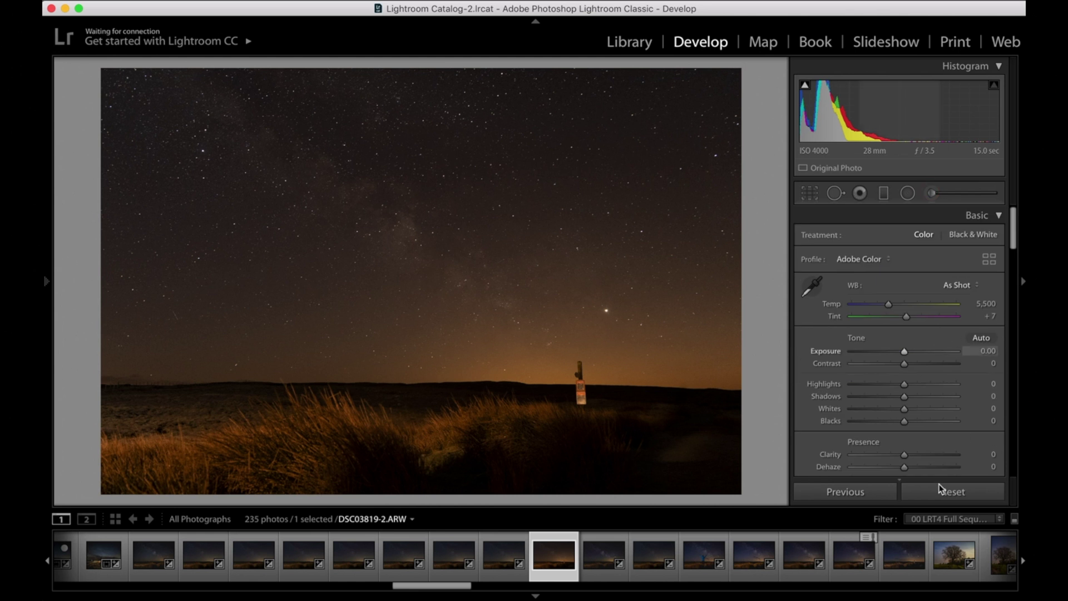
Turn on Remove Chromatic Aberration in the photo's lens profile corrections.
{"action": "scroll", "coordinate": [930, 341], "scroll_direction": "down", "scroll_amount": 10}
{"action": "scroll", "coordinate": [930, 341], "scroll_direction": "down", "scroll_amount": 10}
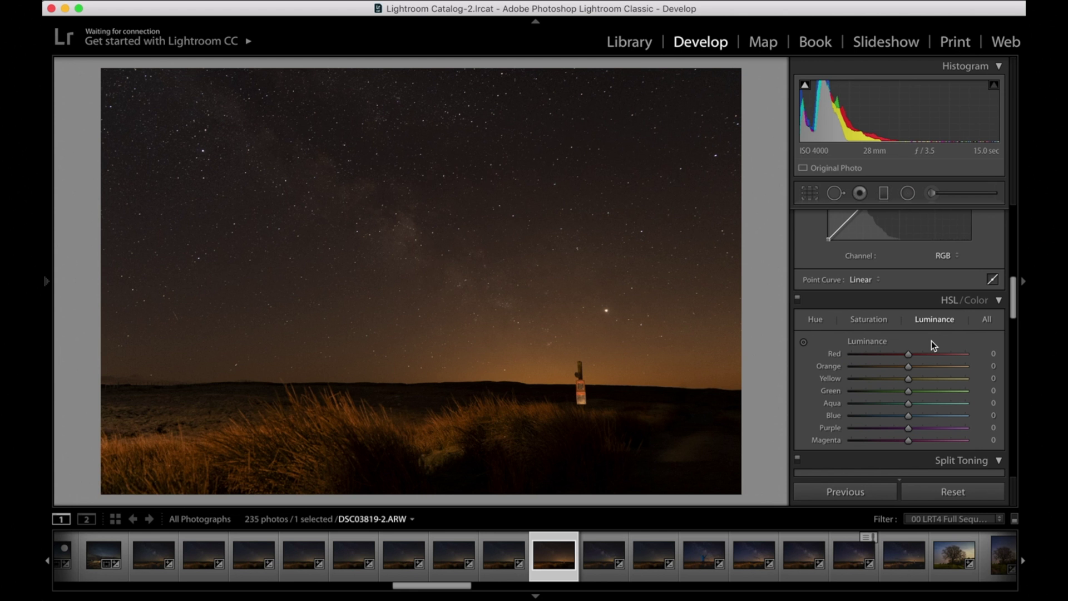
{"action": "scroll", "coordinate": [931, 345], "scroll_direction": "down", "scroll_amount": 10}
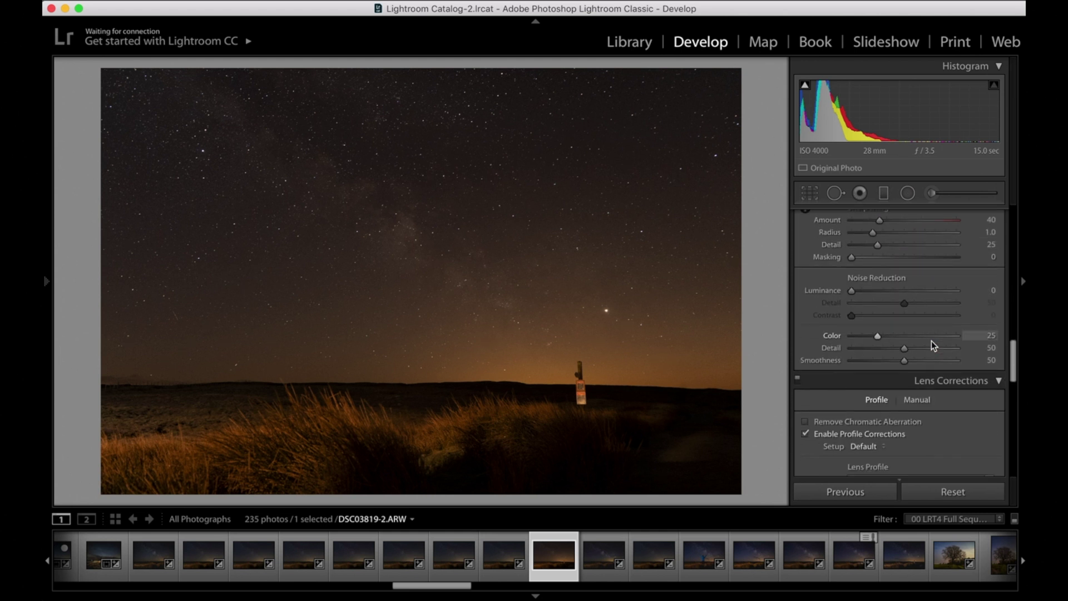
{"action": "scroll", "coordinate": [931, 341], "scroll_direction": "down", "scroll_amount": 2}
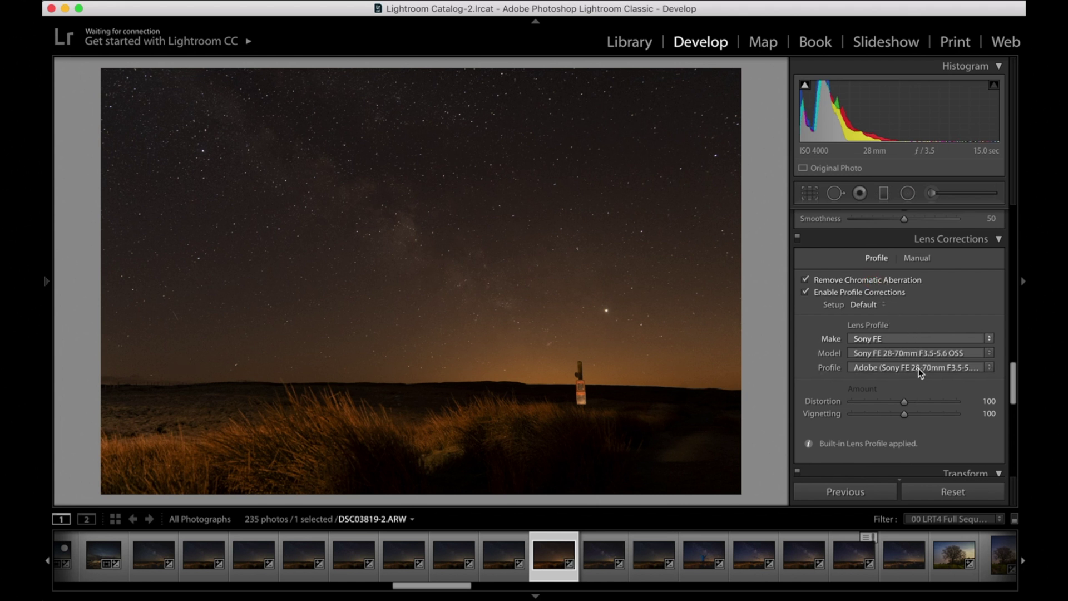
{"action": "scroll", "coordinate": [916, 375], "scroll_direction": "down", "scroll_amount": 1}
{"action": "scroll", "coordinate": [917, 374], "scroll_direction": "down", "scroll_amount": 5}
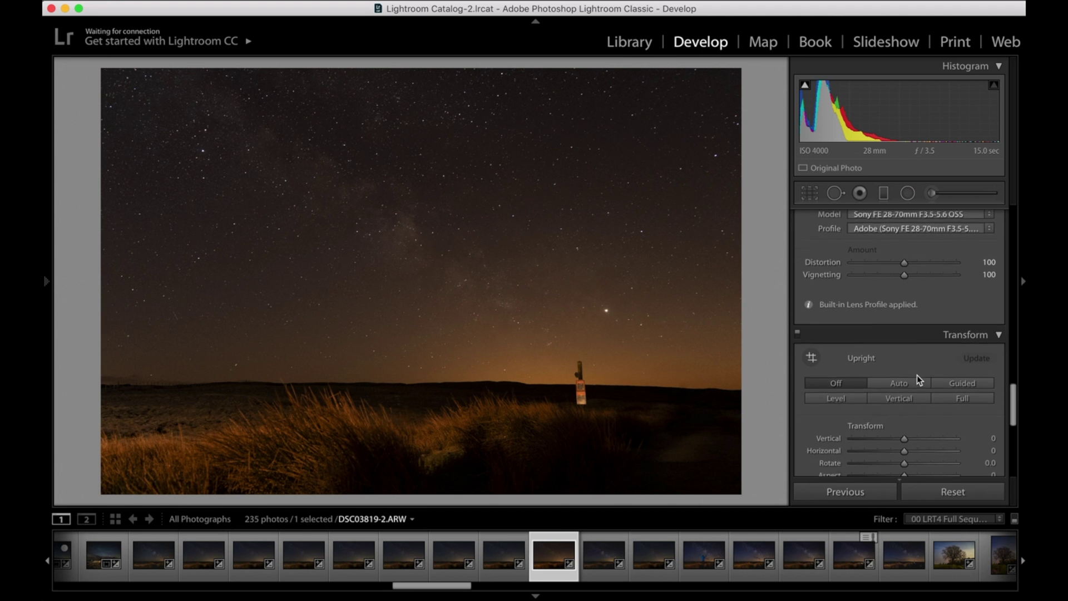
Set the photo's white balance to Auto in the basic adjustments.
{"action": "key", "text": "super+1"}
{"action": "left_click", "coordinate": [952, 285]}
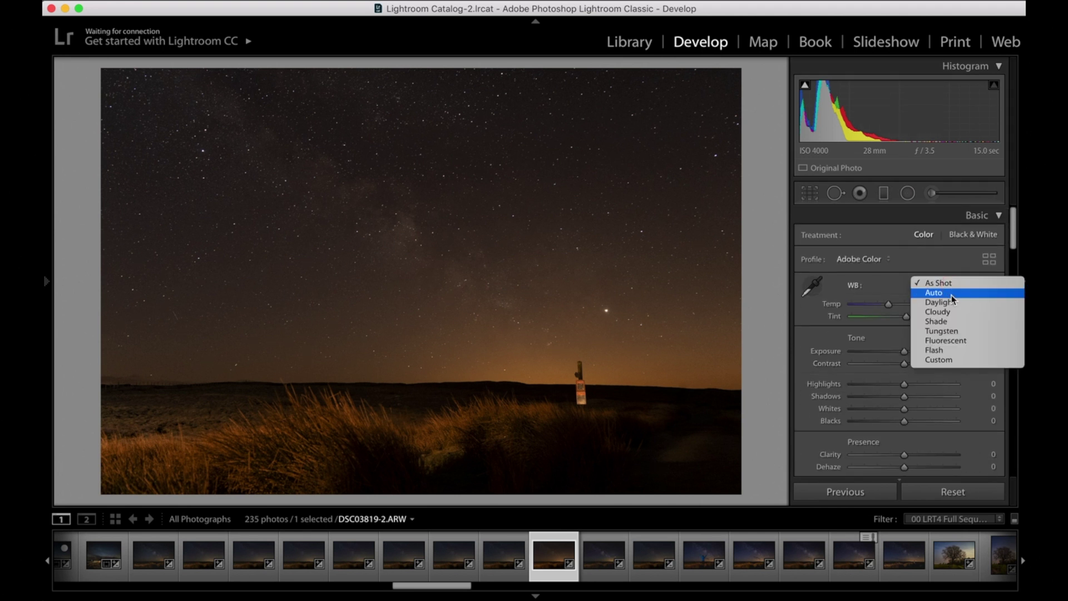
{"action": "left_click", "coordinate": [951, 296]}
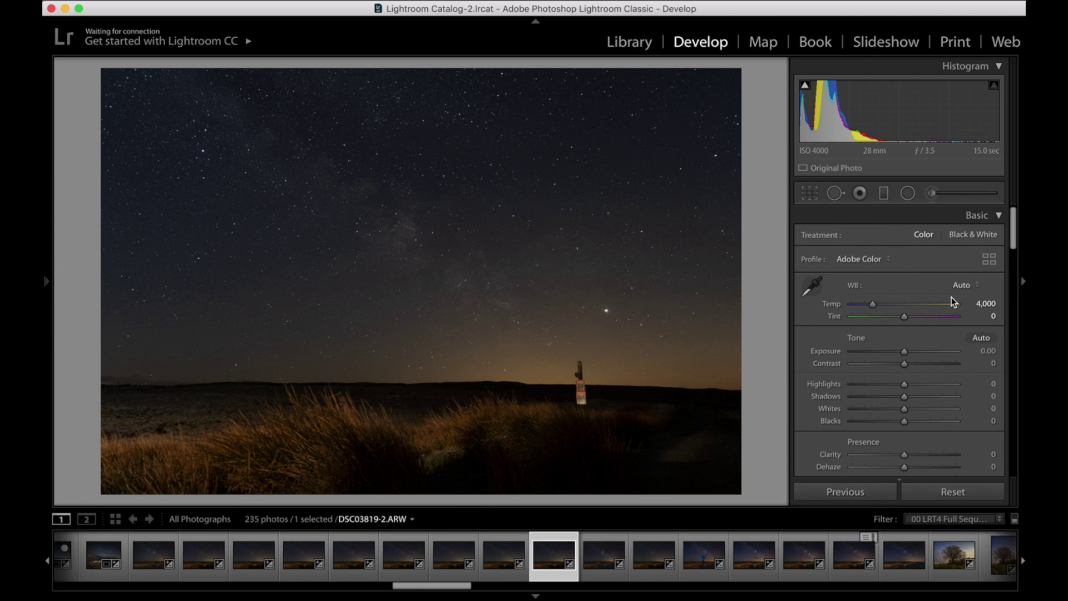
Try a custom white balance temperature of 4,427 and return the white balance to Auto.
{"action": "left_click_drag", "start_coordinate": [872, 304], "coordinate": [875, 305]}
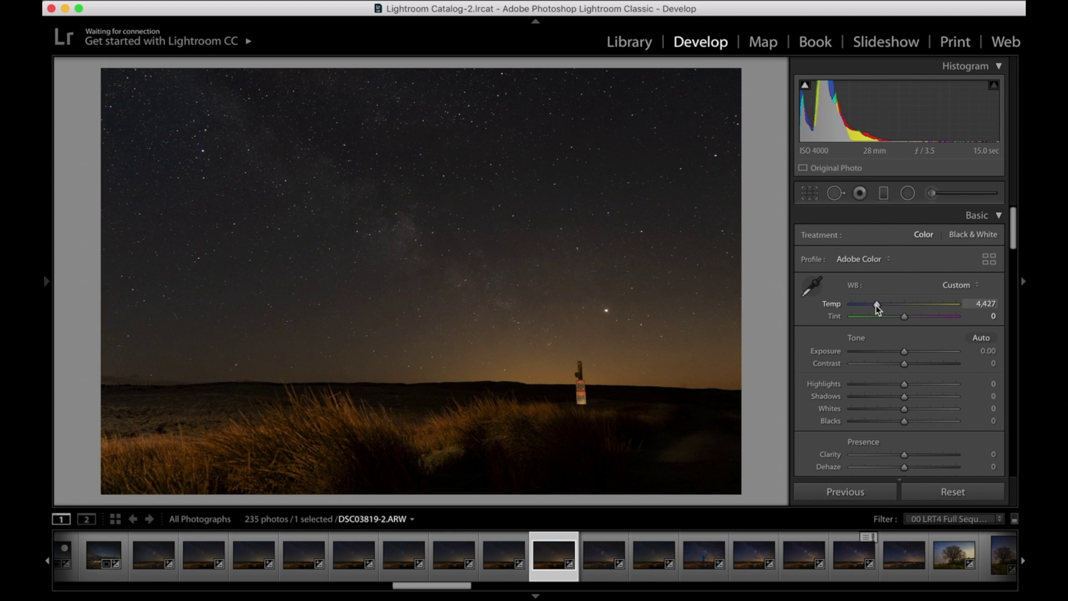
{"action": "left_click", "coordinate": [967, 287]}
{"action": "left_click", "coordinate": [958, 216]}
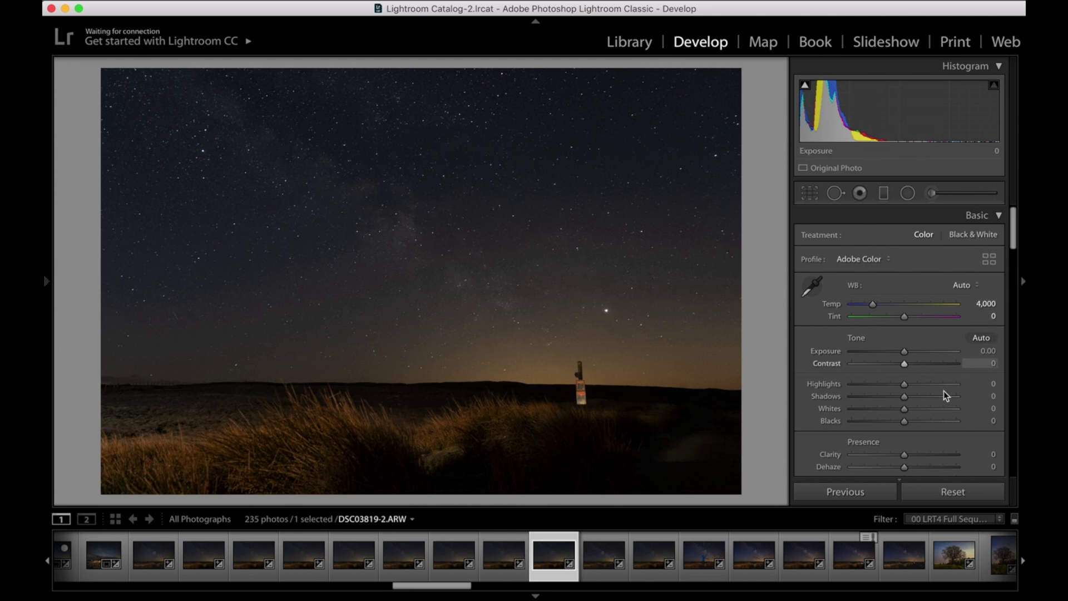
Set the basic tone values to Shadows +76, Highlights −51 and Whites +26.
{"action": "left_click_drag", "start_coordinate": [903, 396], "coordinate": [941, 398]}
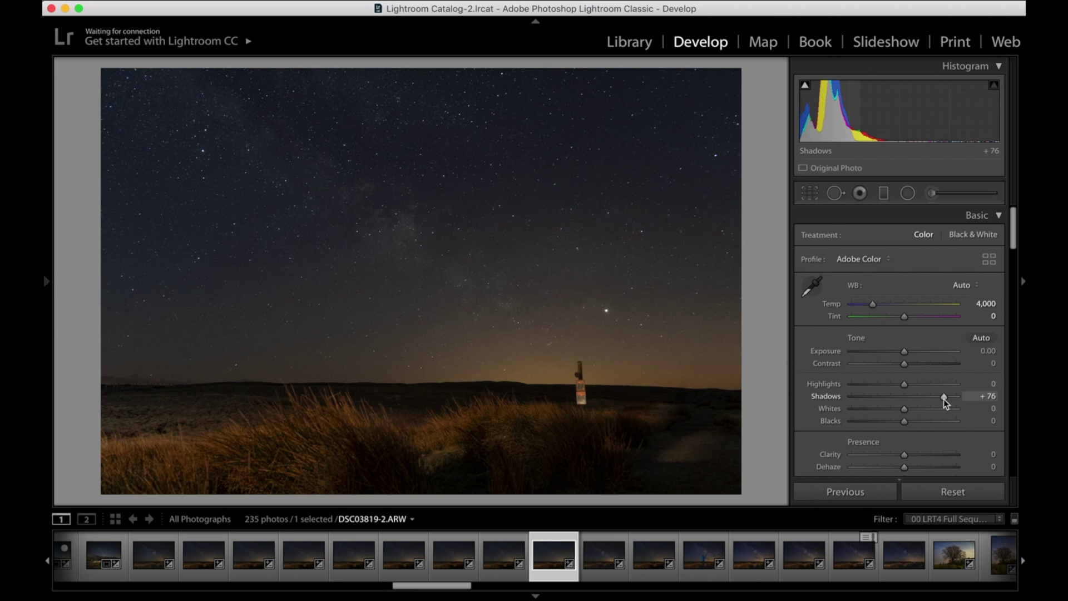
{"action": "left_click_drag", "start_coordinate": [903, 383], "coordinate": [865, 382]}
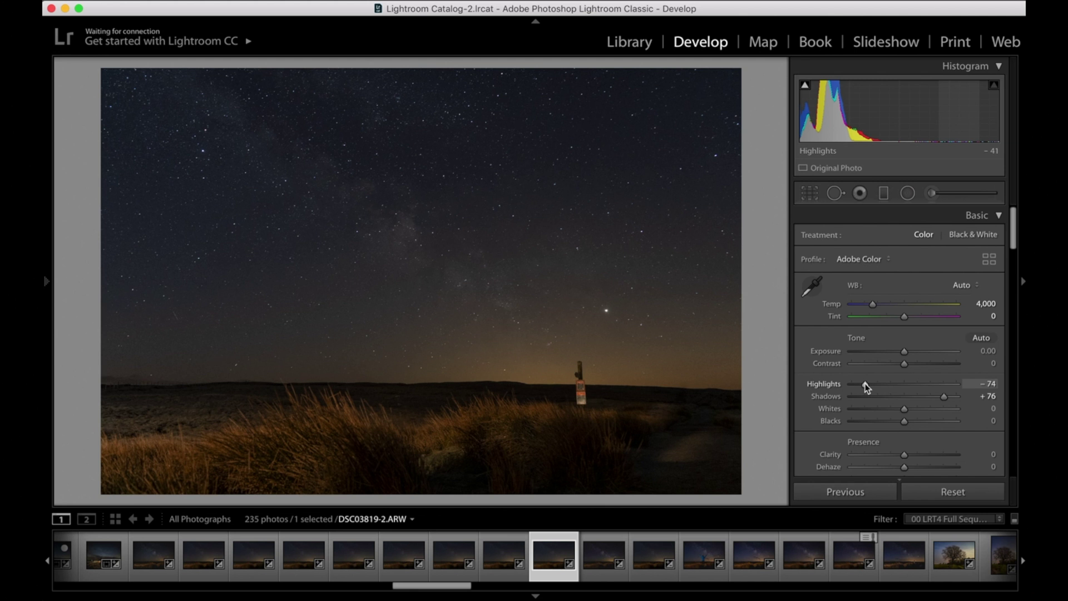
{"action": "left_click_drag", "start_coordinate": [865, 383], "coordinate": [918, 415]}
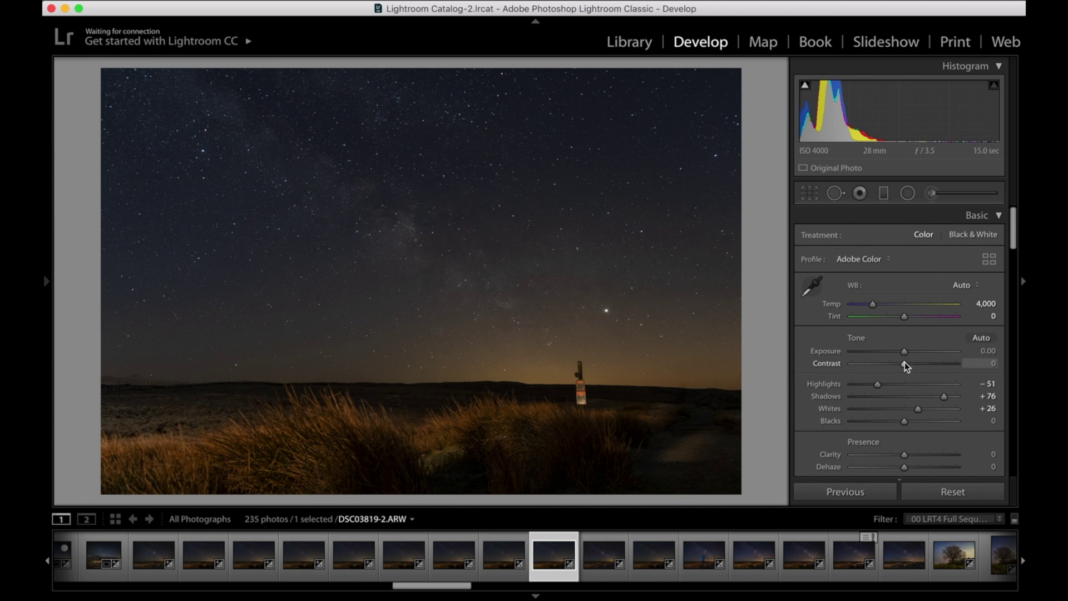
Set Clarity to +7 and Dehaze to +25 in the presence adjustments.
{"action": "scroll", "coordinate": [906, 363], "scroll_direction": "down", "scroll_amount": 5}
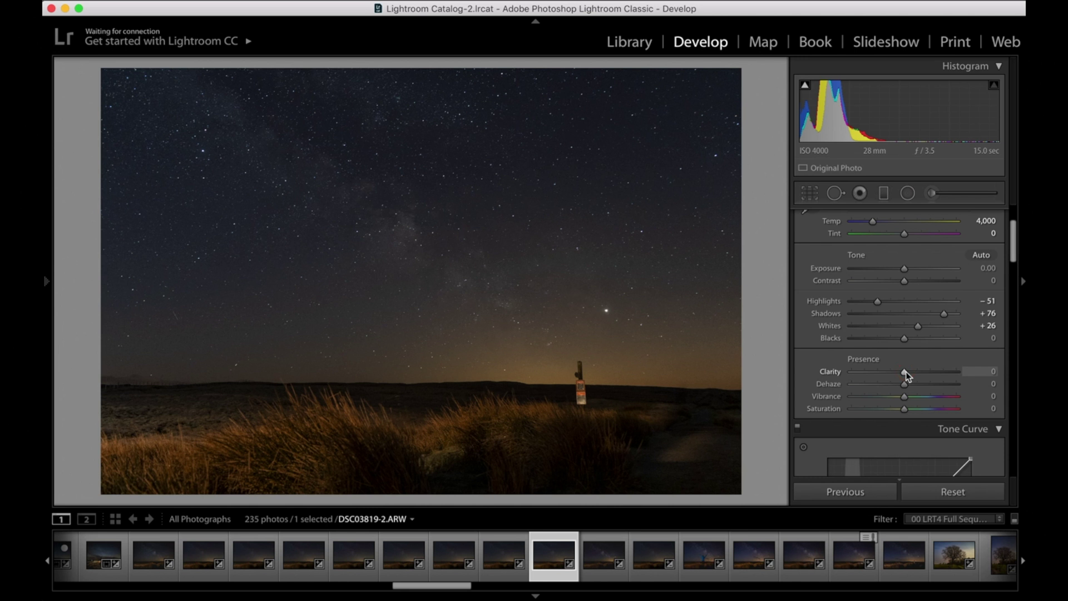
{"action": "left_click_drag", "start_coordinate": [911, 372], "coordinate": [831, 373]}
{"action": "left_click_drag", "start_coordinate": [905, 384], "coordinate": [919, 383]}
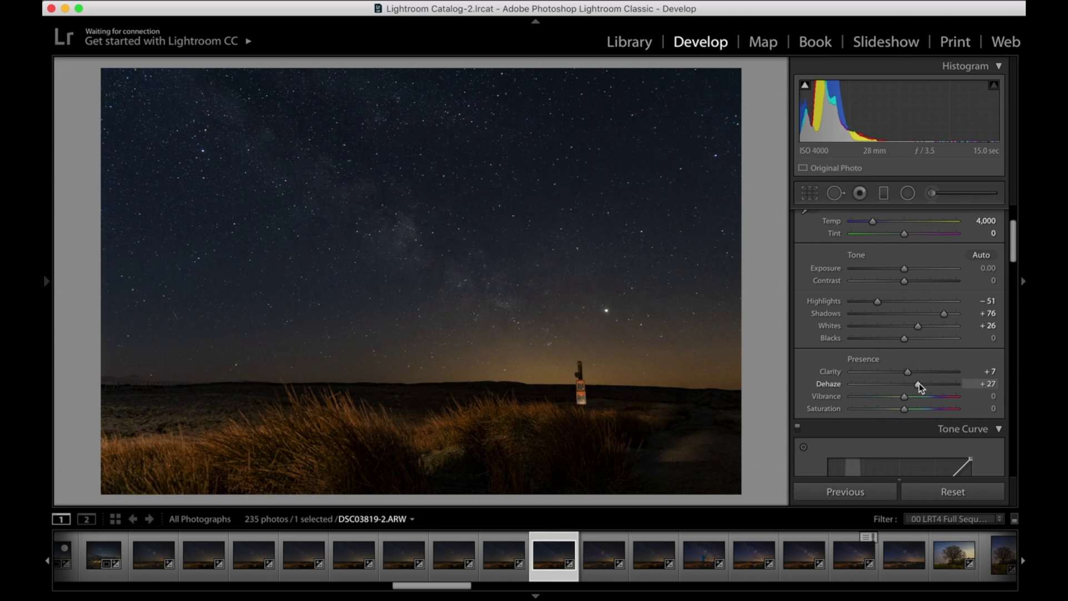
Set Vibrance to +26 and Saturation to −8 in the presence adjustments.
{"action": "scroll", "coordinate": [919, 383], "scroll_direction": "down", "scroll_amount": 1}
{"action": "scroll", "coordinate": [919, 382], "scroll_direction": "down", "scroll_amount": 1}
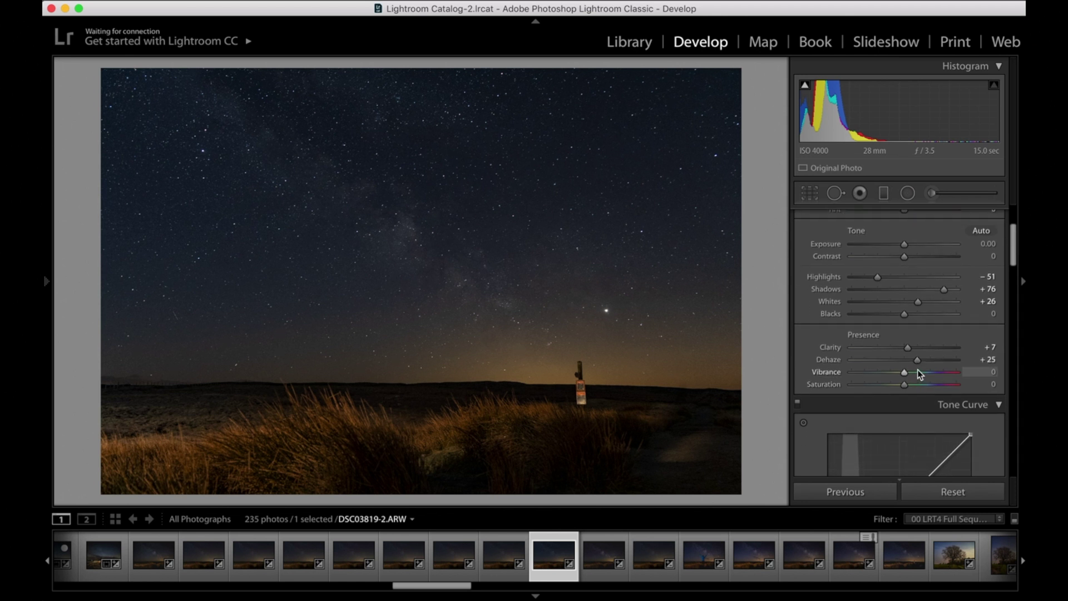
{"action": "left_click", "coordinate": [916, 371]}
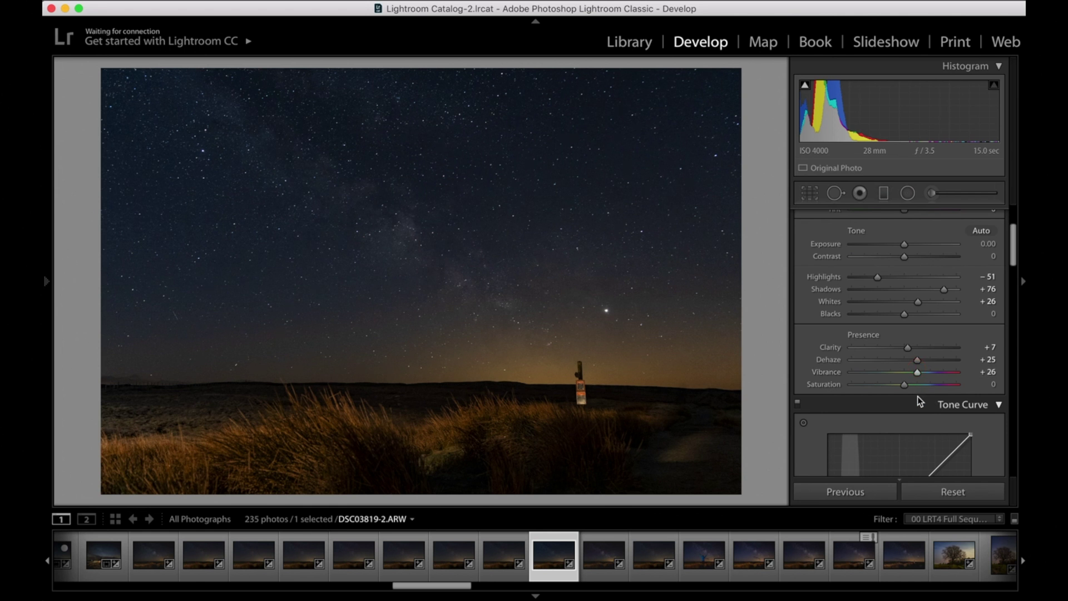
{"action": "left_click_drag", "start_coordinate": [904, 386], "coordinate": [900, 388]}
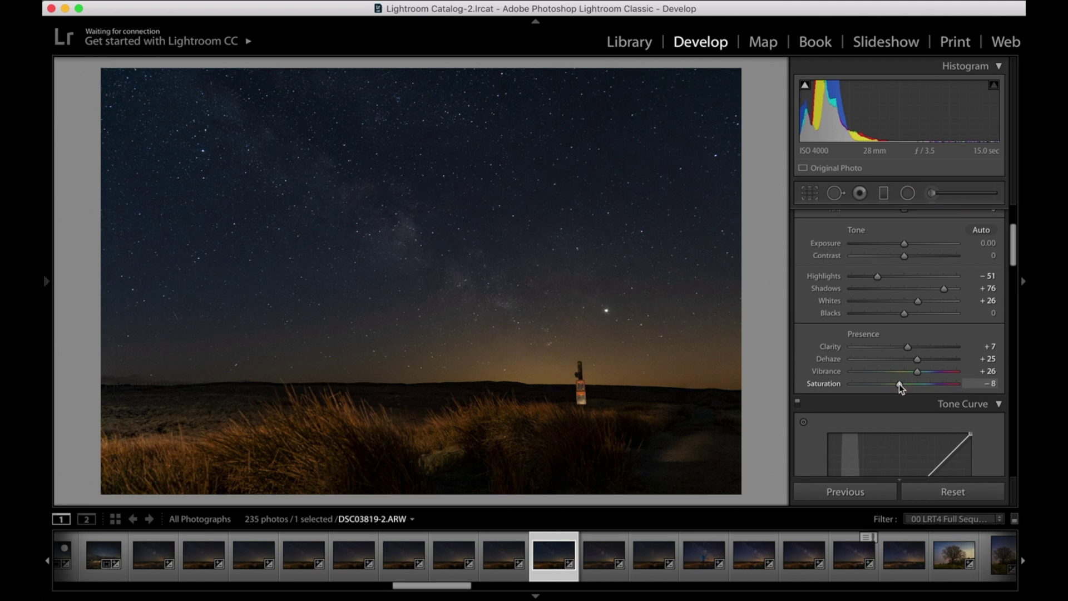
Lift the black point of the RGB tone curve, add two anchor points in the shadow range, and compare the photo with the curve off and on.
{"action": "scroll", "coordinate": [899, 384], "scroll_direction": "down", "scroll_amount": 5}
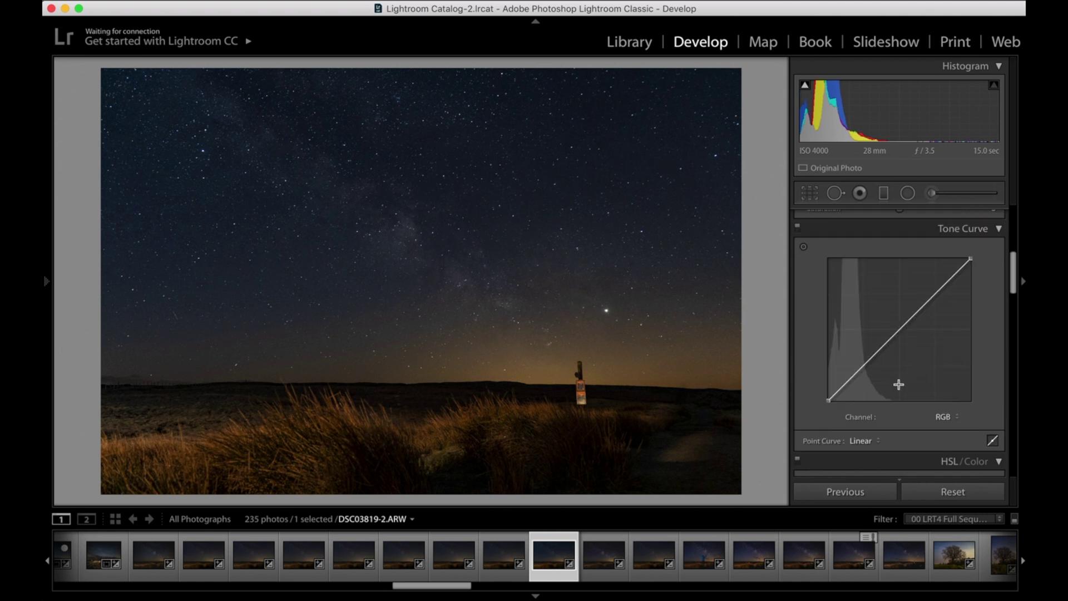
{"action": "left_click", "coordinate": [828, 400]}
{"action": "left_click_drag", "start_coordinate": [827, 401], "coordinate": [833, 391]}
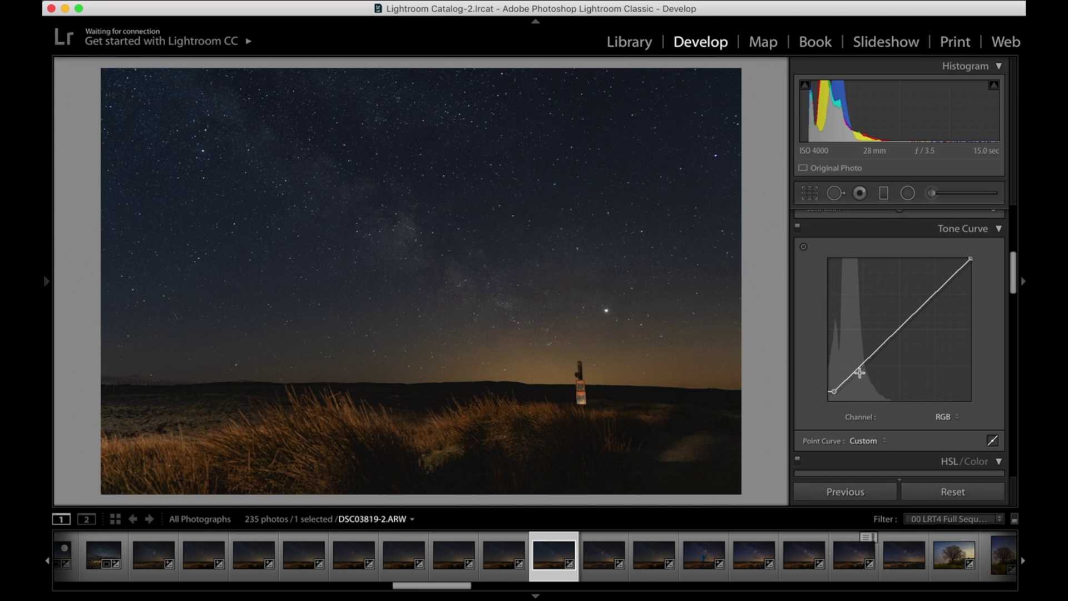
{"action": "left_click", "coordinate": [849, 377]}
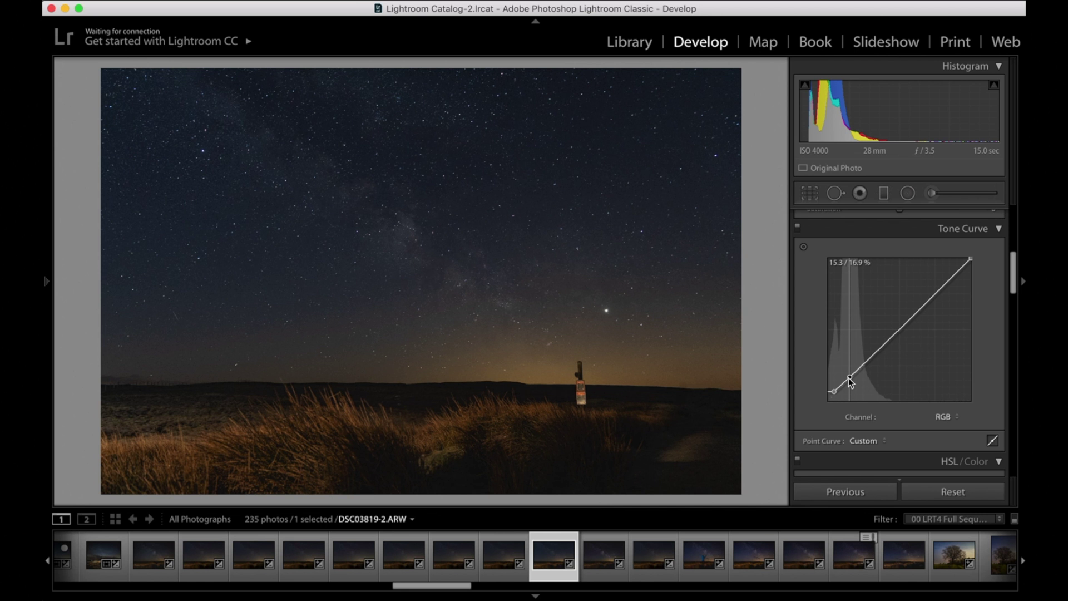
{"action": "left_click", "coordinate": [863, 367]}
{"action": "left_click_drag", "start_coordinate": [863, 367], "coordinate": [862, 365]}
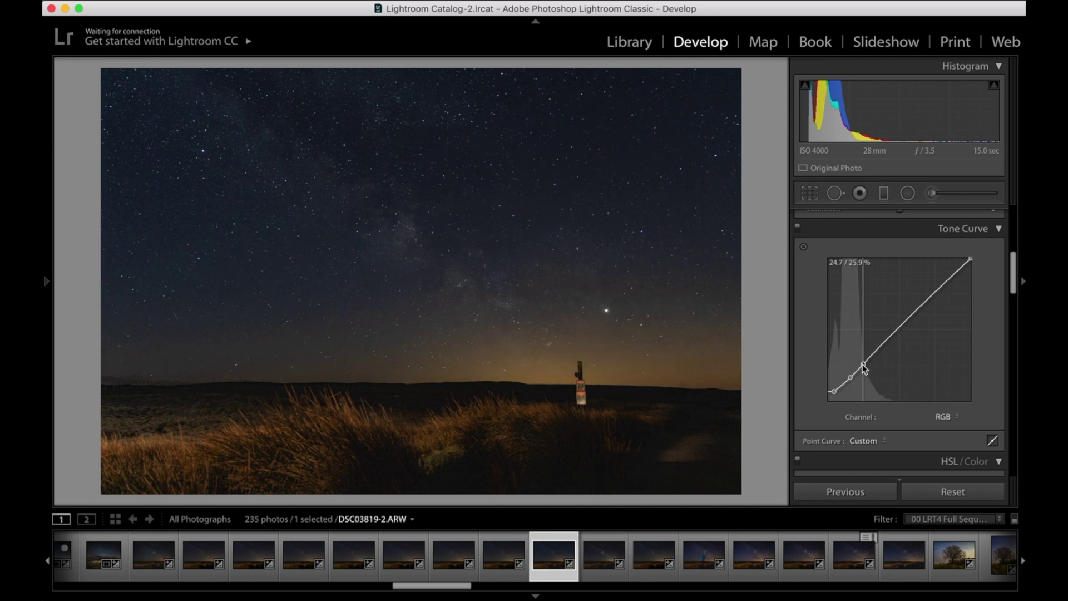
{"action": "left_click", "coordinate": [797, 226]}
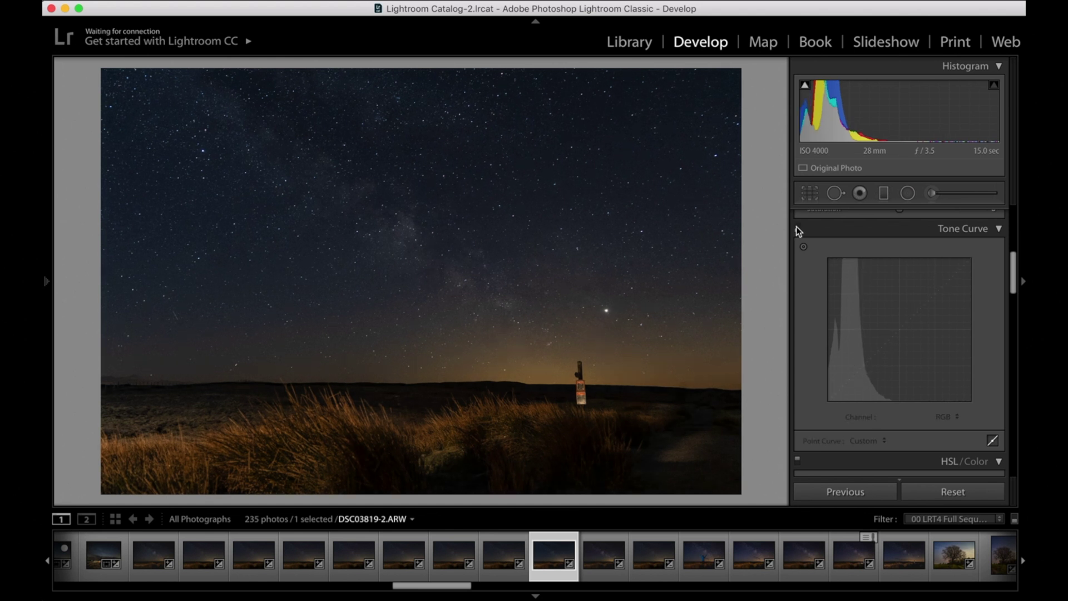
{"action": "left_click", "coordinate": [797, 226]}
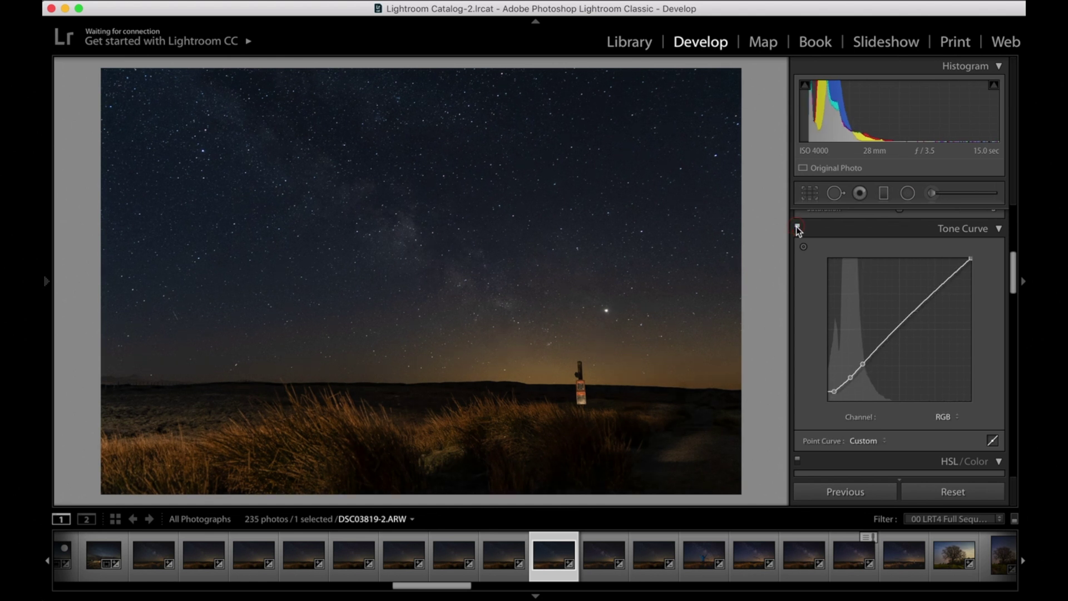
Try shifting the Green hue in the HSL adjustments and reset it to its default.
{"action": "scroll", "coordinate": [901, 336], "scroll_direction": "down", "scroll_amount": 1}
{"action": "scroll", "coordinate": [902, 336], "scroll_direction": "down", "scroll_amount": 5}
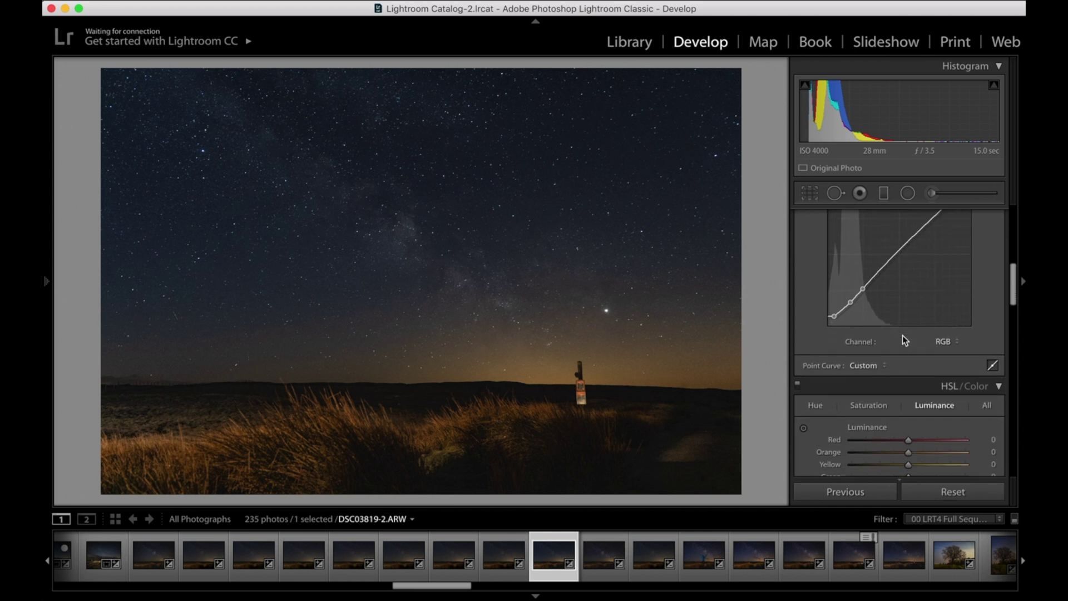
{"action": "scroll", "coordinate": [902, 335], "scroll_direction": "down", "scroll_amount": 5}
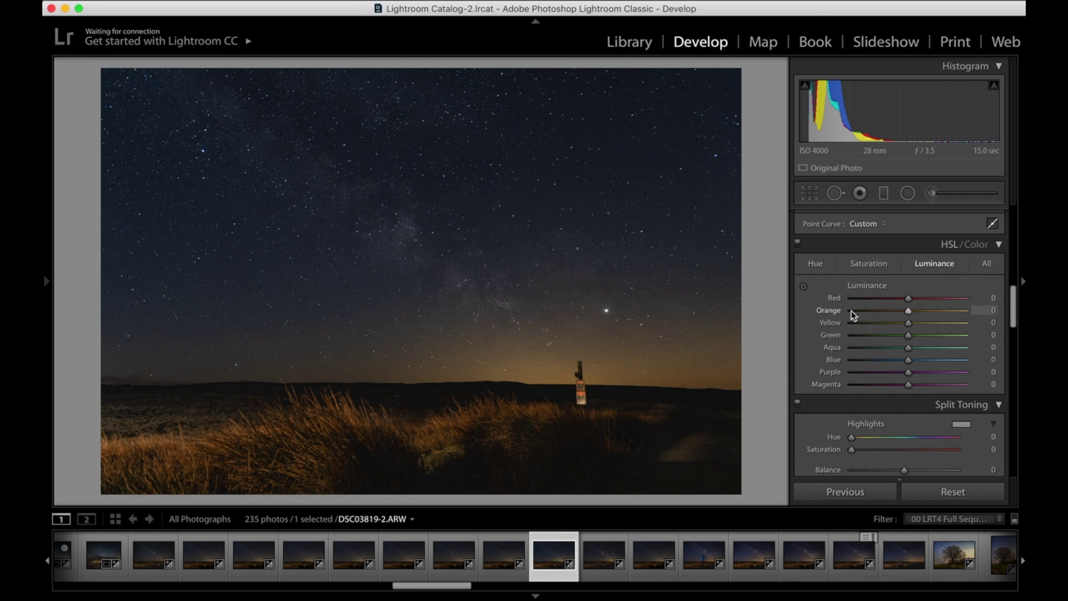
{"action": "left_click", "coordinate": [813, 265]}
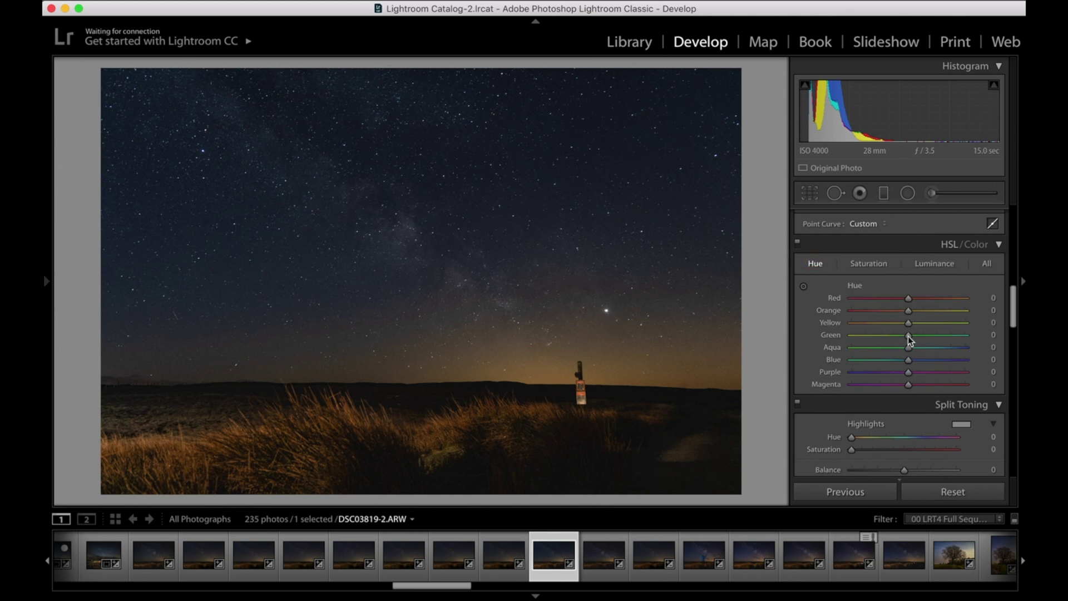
{"action": "left_click_drag", "start_coordinate": [908, 336], "coordinate": [776, 340]}
{"action": "key", "text": "Up"}
{"action": "key", "text": "Up"}
{"action": "key", "text": "Up"}
{"action": "key", "text": "Up"}
{"action": "key", "text": "Up"}
{"action": "key", "text": "Up"}
{"action": "key", "text": "Up"}
{"action": "key", "text": "Up"}
{"action": "key", "text": "Up"}
{"action": "key", "text": "Up"}
{"action": "key", "text": "Up"}
{"action": "double_click", "coordinate": [827, 336]}
Set the HSL saturation to +25 for Orange and +27 for Yellow, and reset a trial change to Blue.
{"action": "left_click", "coordinate": [868, 263]}
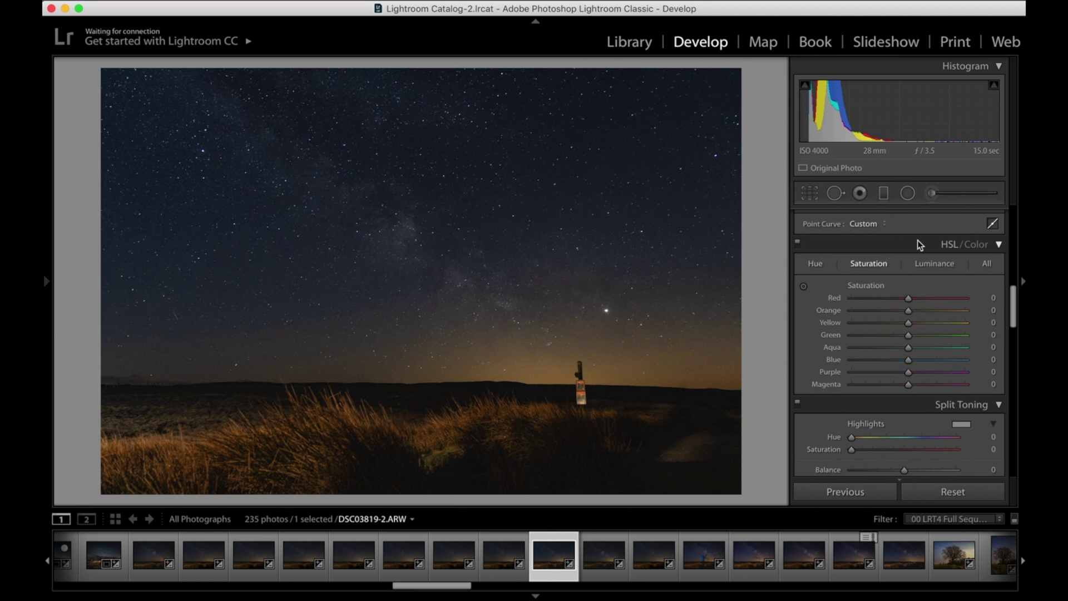
{"action": "left_click", "coordinate": [922, 310]}
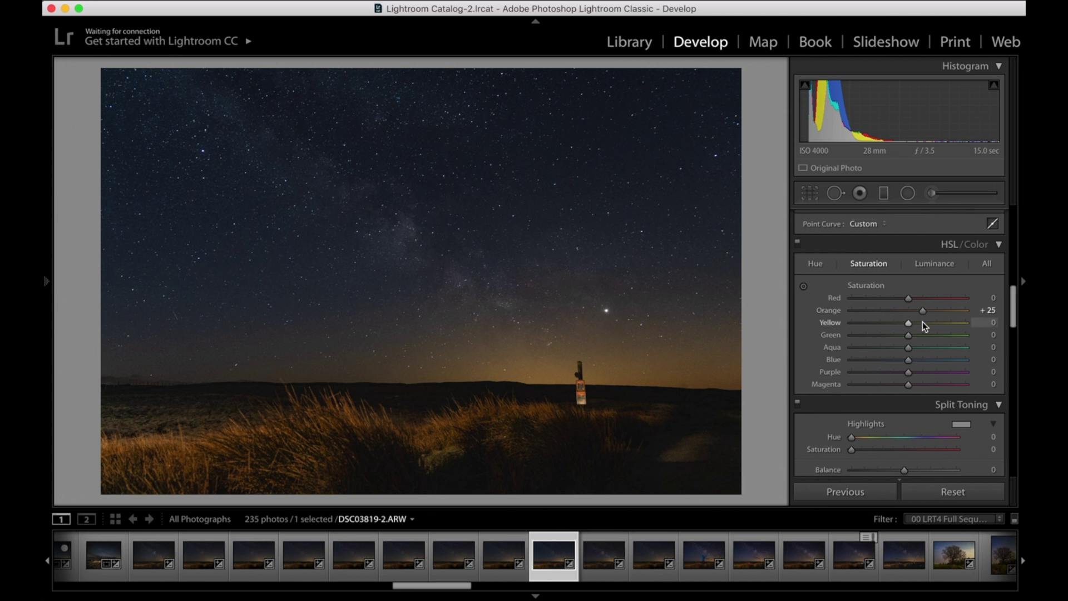
{"action": "left_click", "coordinate": [924, 322]}
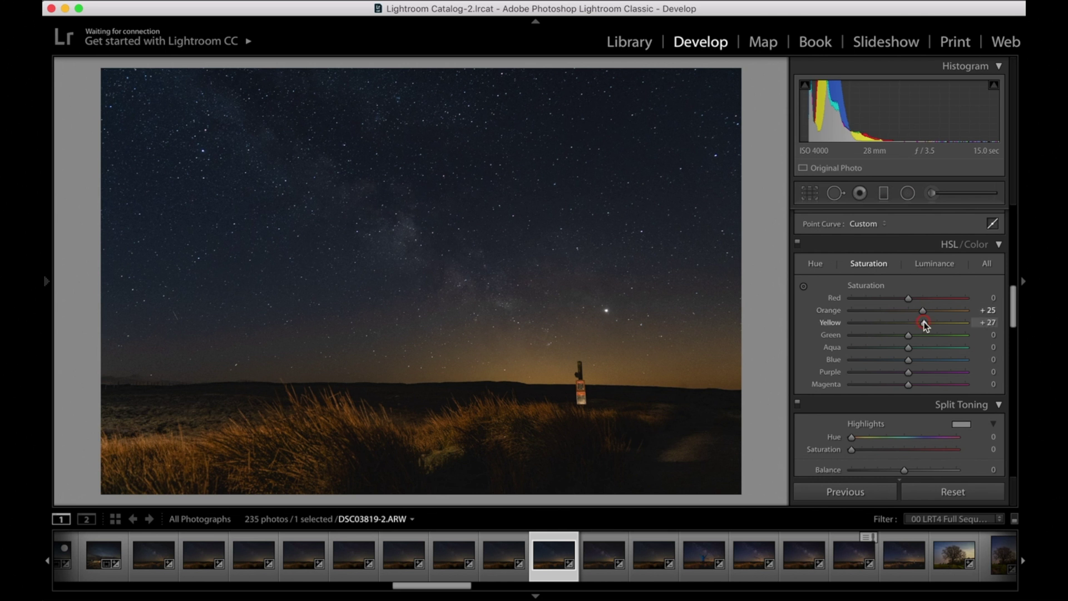
{"action": "left_click", "coordinate": [924, 360]}
{"action": "double_click", "coordinate": [832, 360]}
Set the HSL luminance to +100 for Blue, −21 for Orange and −22 for Yellow.
{"action": "left_click", "coordinate": [936, 263]}
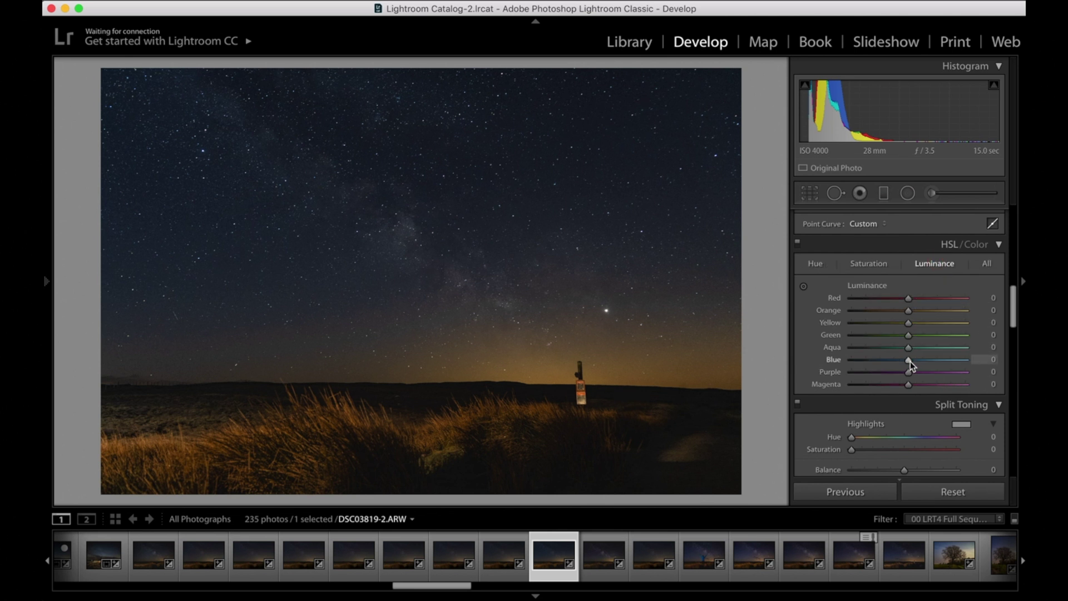
{"action": "left_click_drag", "start_coordinate": [909, 360], "coordinate": [985, 363]}
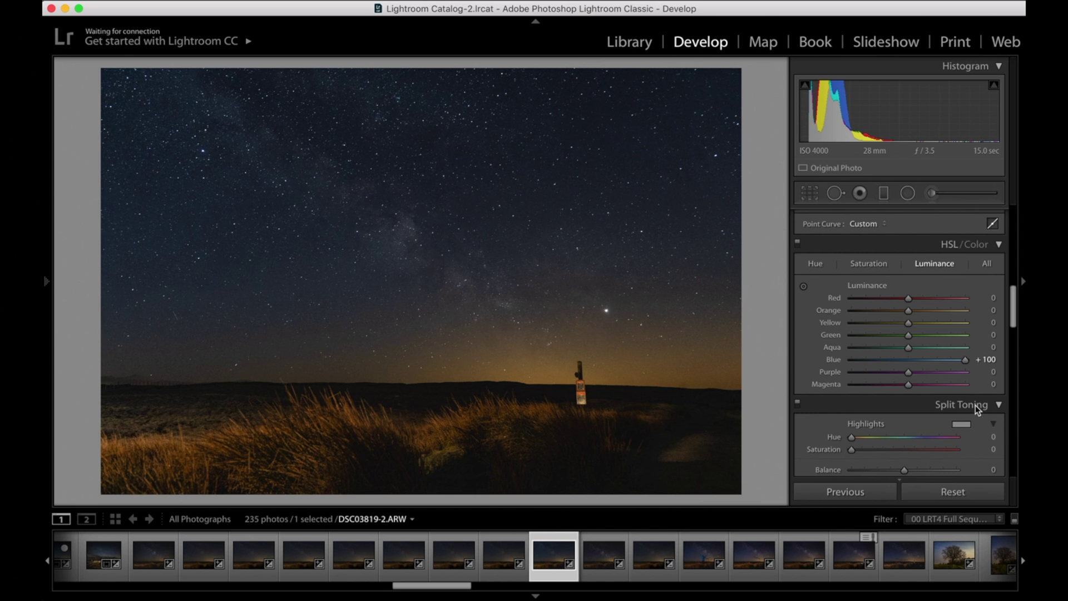
{"action": "left_click", "coordinate": [896, 311]}
{"action": "left_click", "coordinate": [896, 323]}
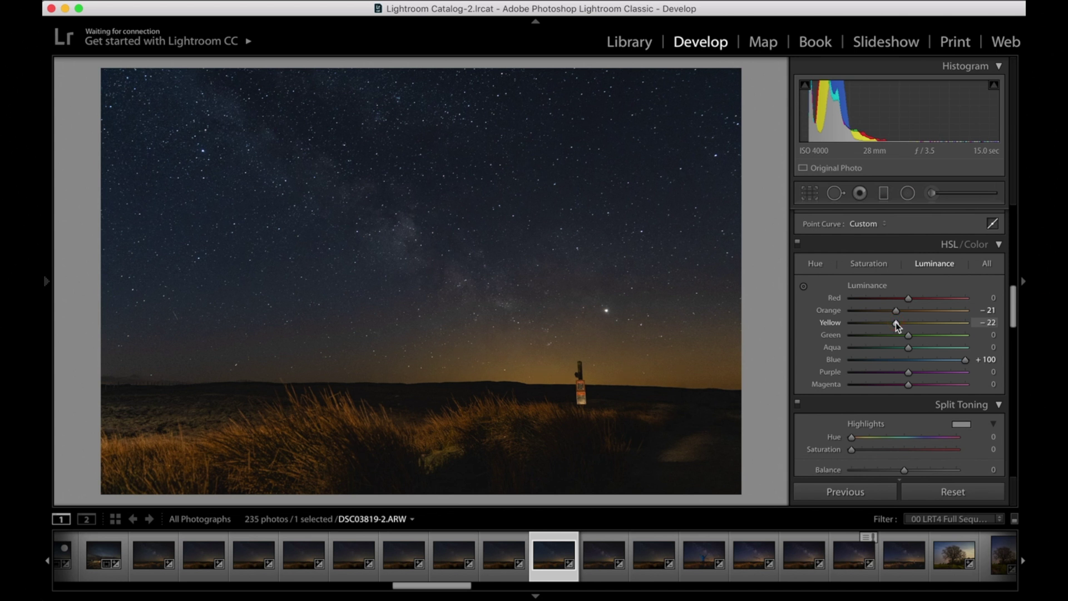
Set the HSL luminance to +2 for Red and −23 for Purple.
{"action": "left_click", "coordinate": [894, 298]}
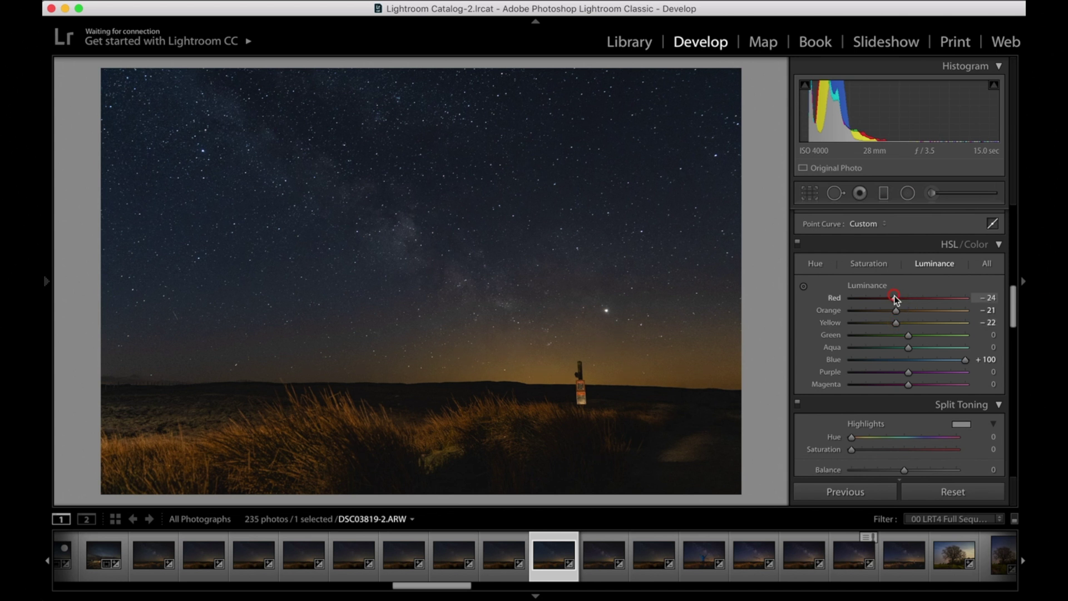
{"action": "left_click", "coordinate": [910, 298]}
{"action": "left_click", "coordinate": [895, 372]}
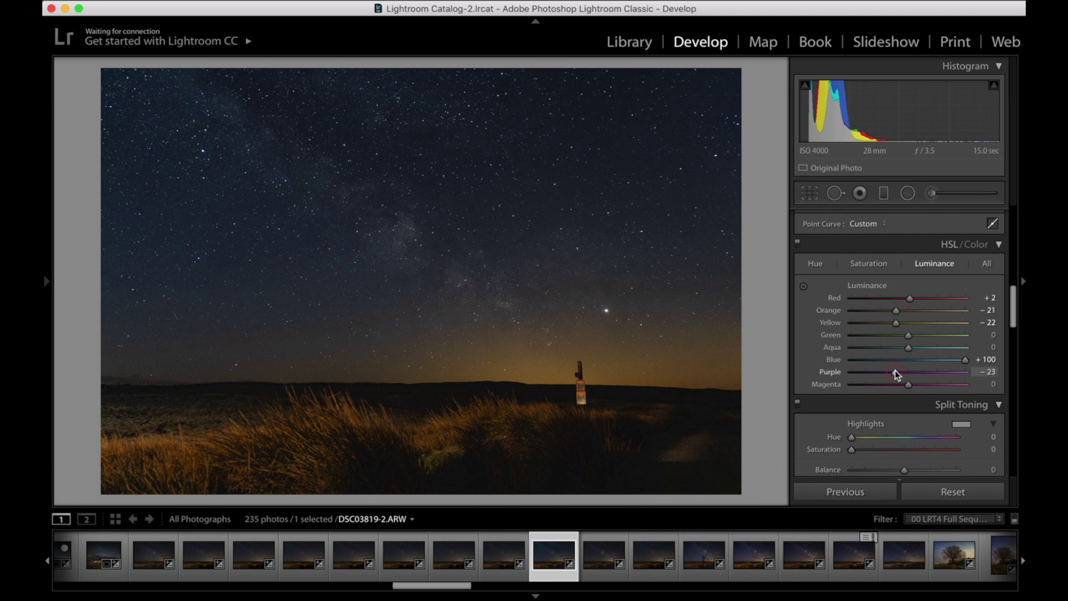
Try a Magenta luminance of −20, reset Magenta and Purple luminance to their defaults, and compare the photo with and without the HSL adjustments.
{"action": "left_click", "coordinate": [897, 384]}
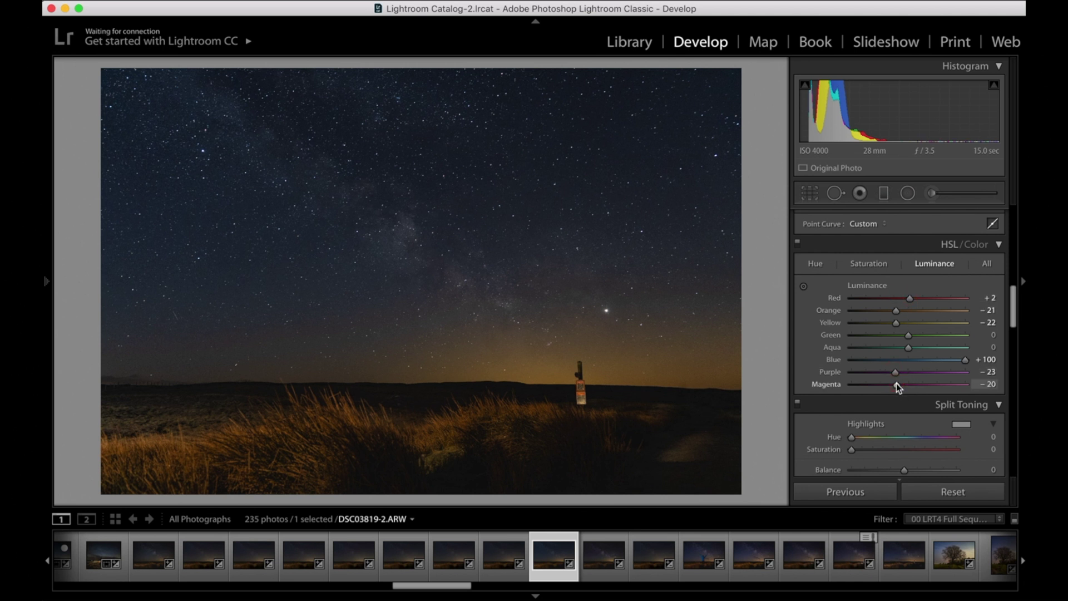
{"action": "double_click", "coordinate": [828, 384]}
{"action": "double_click", "coordinate": [831, 371]}
{"action": "left_click", "coordinate": [797, 243]}
{"action": "left_click", "coordinate": [798, 245]}
{"action": "left_click", "coordinate": [868, 263]}
Set the Split Toning highlights to a hue of 242 and a saturation of 5.
{"action": "scroll", "coordinate": [915, 362], "scroll_direction": "down", "scroll_amount": 3}
{"action": "scroll", "coordinate": [916, 367], "scroll_direction": "down", "scroll_amount": 3}
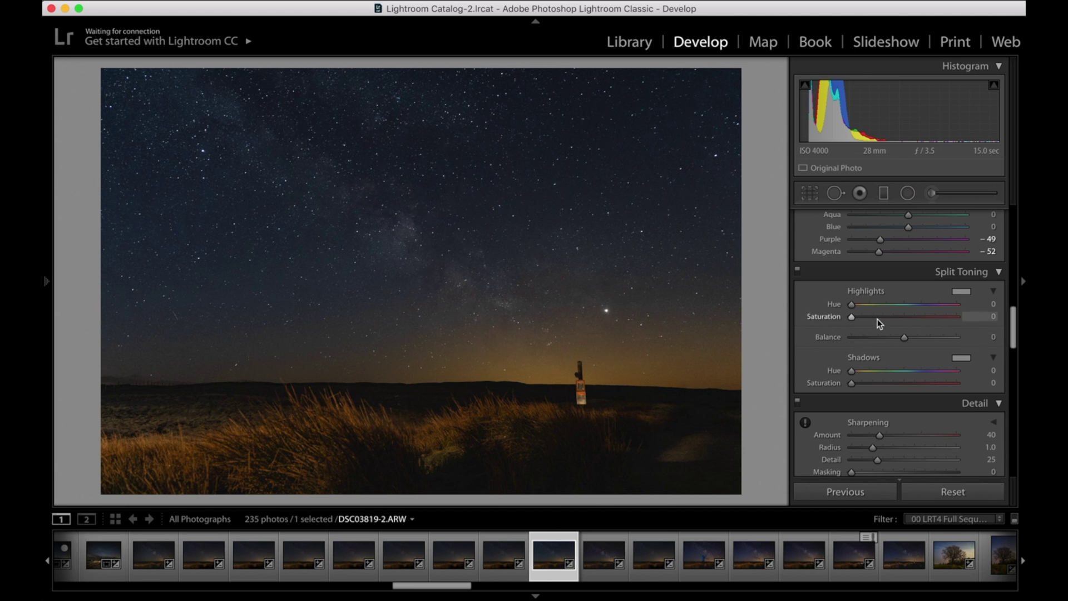
{"action": "left_click_drag", "start_coordinate": [852, 304], "coordinate": [923, 312]}
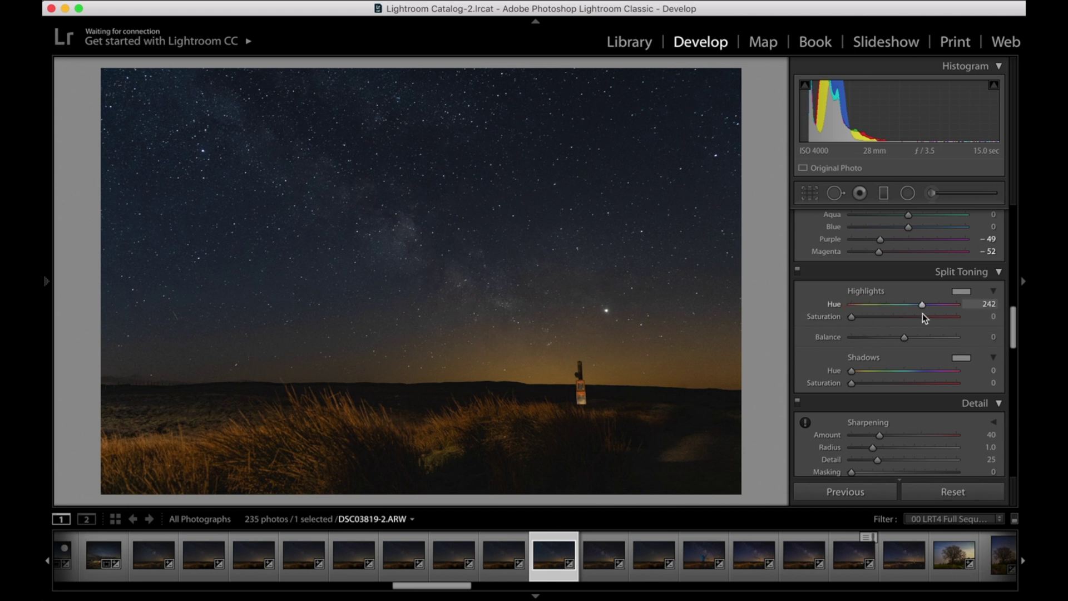
{"action": "left_click_drag", "start_coordinate": [853, 316], "coordinate": [858, 316]}
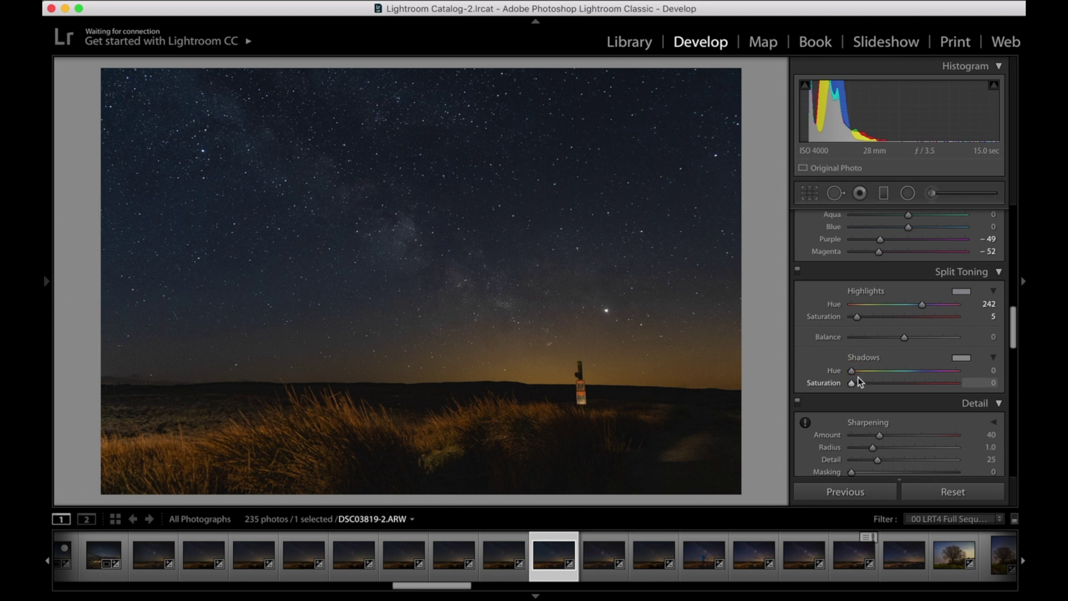
Set the Split Toning shadows hue to 3, trying a saturation of 7 before returning it to 0.
{"action": "left_click_drag", "start_coordinate": [852, 371], "coordinate": [859, 375]}
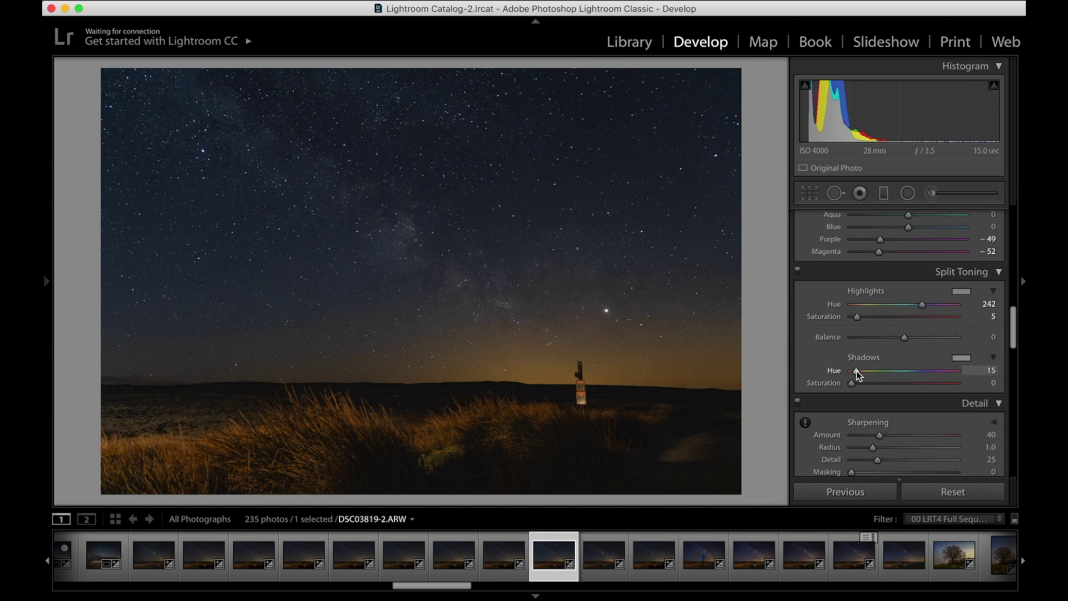
{"action": "left_click_drag", "start_coordinate": [856, 372], "coordinate": [852, 371]}
{"action": "left_click", "coordinate": [860, 384]}
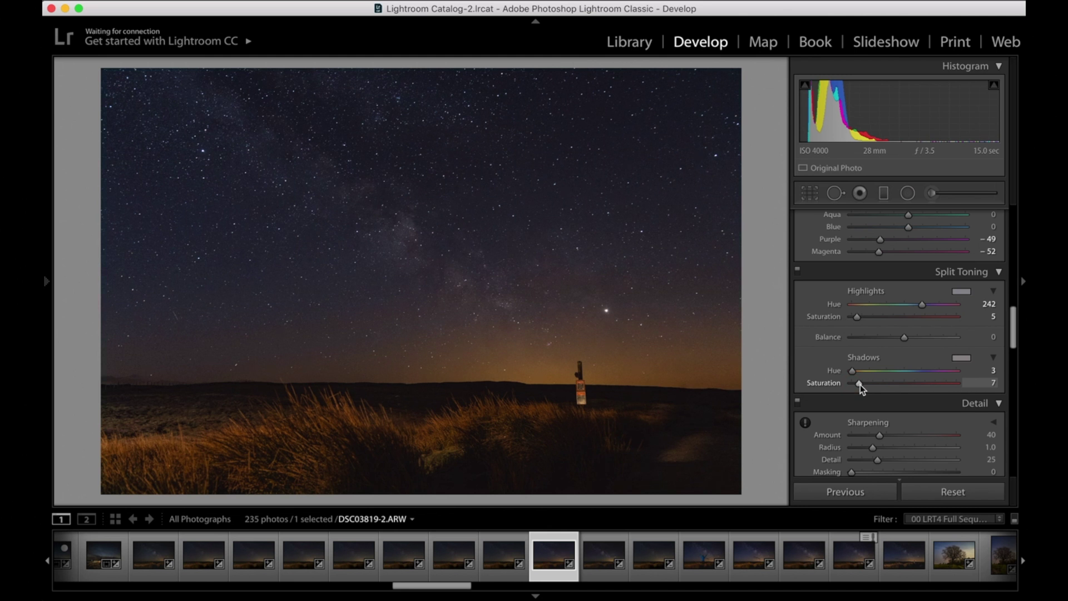
{"action": "left_click_drag", "start_coordinate": [853, 382], "coordinate": [850, 384]}
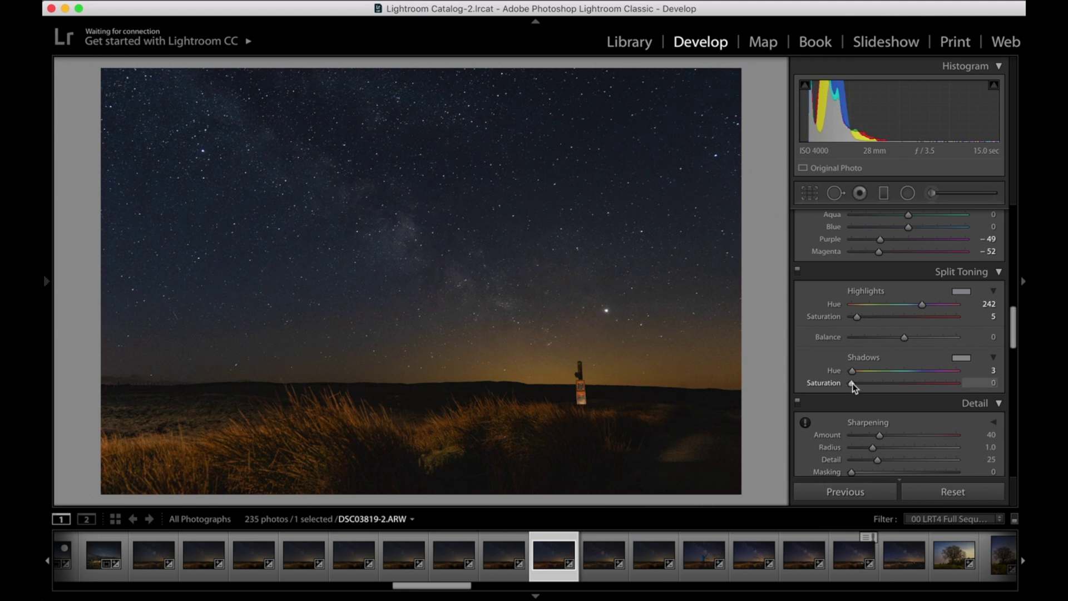
Set the Split Toning balance to −26 and compare the photo with and without split toning.
{"action": "left_click_drag", "start_coordinate": [904, 337], "coordinate": [516, 393]}
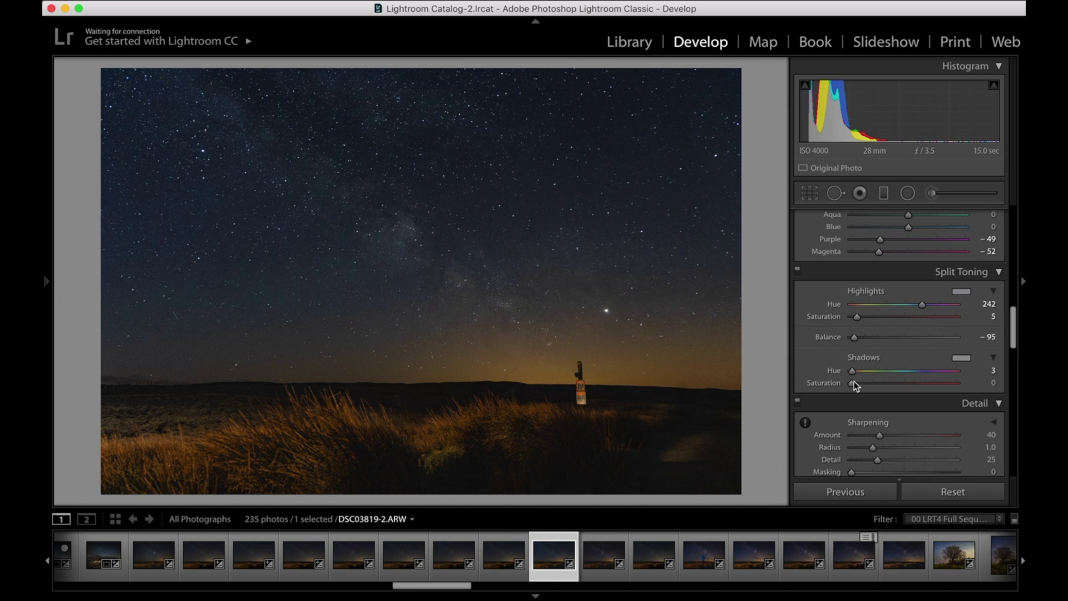
{"action": "left_click_drag", "start_coordinate": [852, 338], "coordinate": [880, 338]}
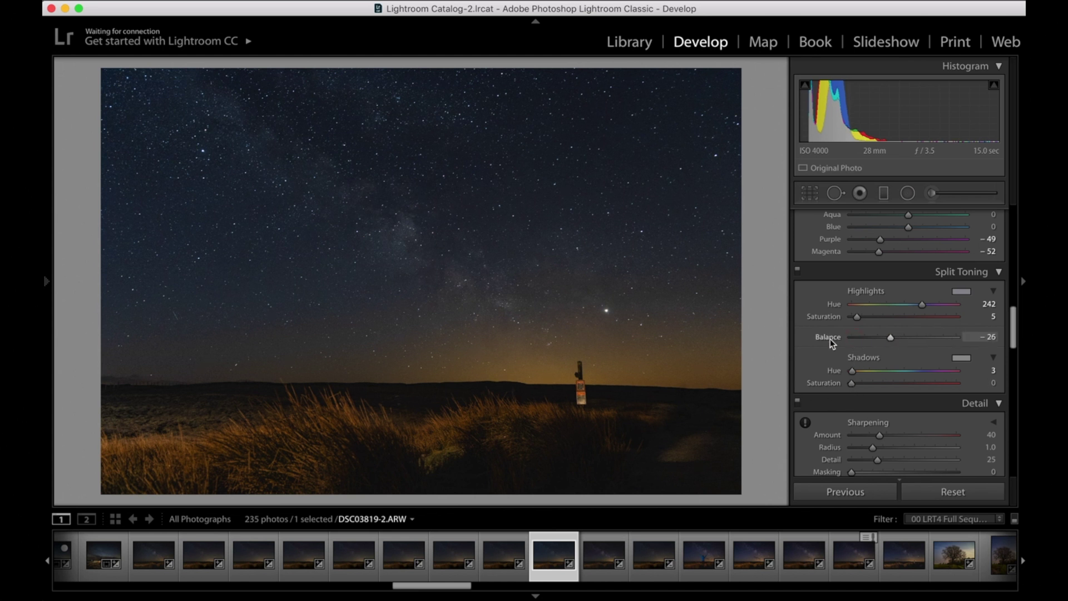
{"action": "left_click", "coordinate": [797, 272]}
{"action": "left_click", "coordinate": [797, 272]}
Set the sharpening masking to 87 and the sharpening amount to 127.
{"action": "scroll", "coordinate": [872, 305], "scroll_direction": "down", "scroll_amount": 5}
{"action": "key", "text": "alt"}
{"action": "left_click", "coordinate": [851, 355]}
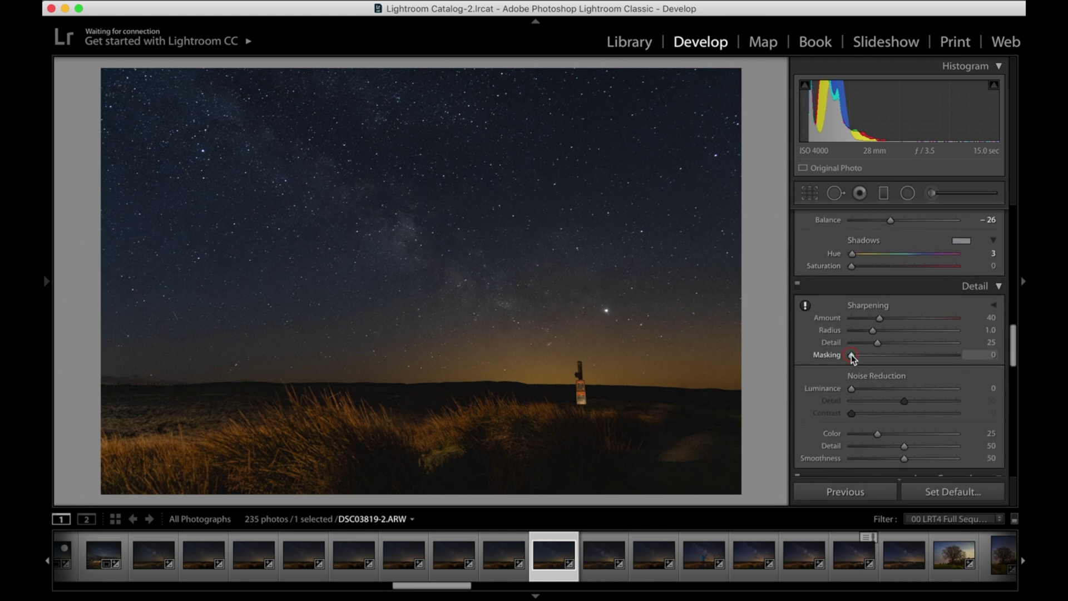
{"action": "left_click_drag", "start_coordinate": [851, 355], "coordinate": [943, 358]}
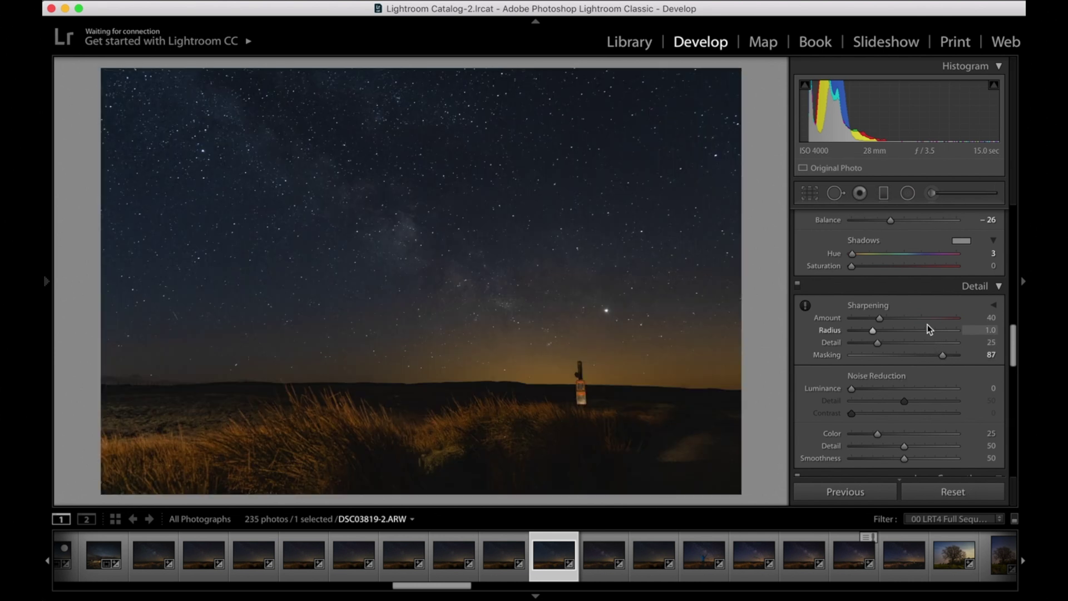
{"action": "left_click", "coordinate": [923, 318]}
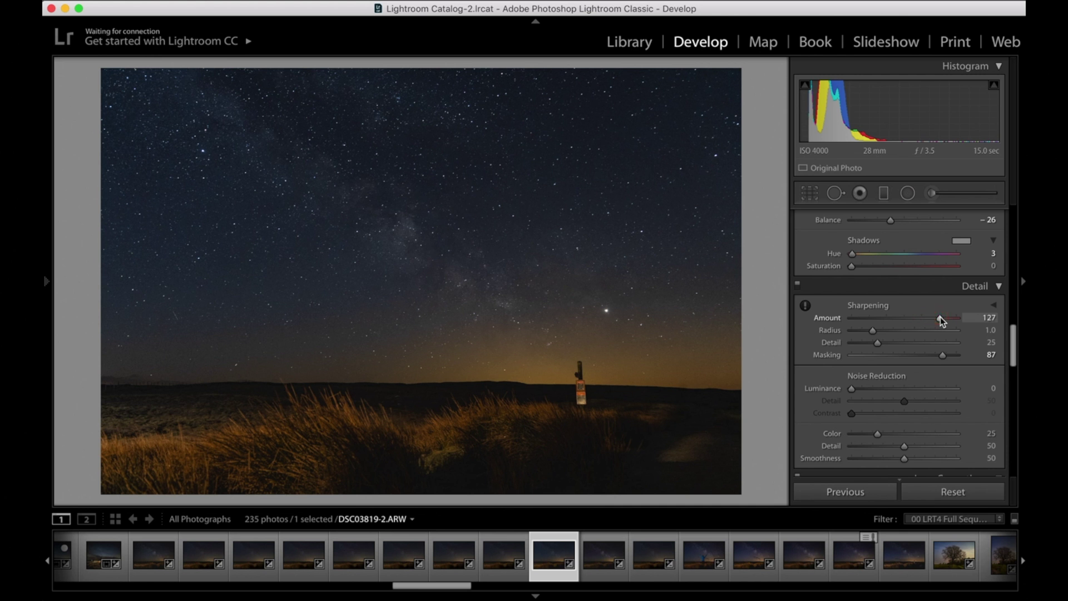
Try luminance noise reduction at 11 and 100 on the sky, and reset it to its default.
{"action": "scroll", "coordinate": [908, 323], "scroll_direction": "down", "scroll_amount": 5}
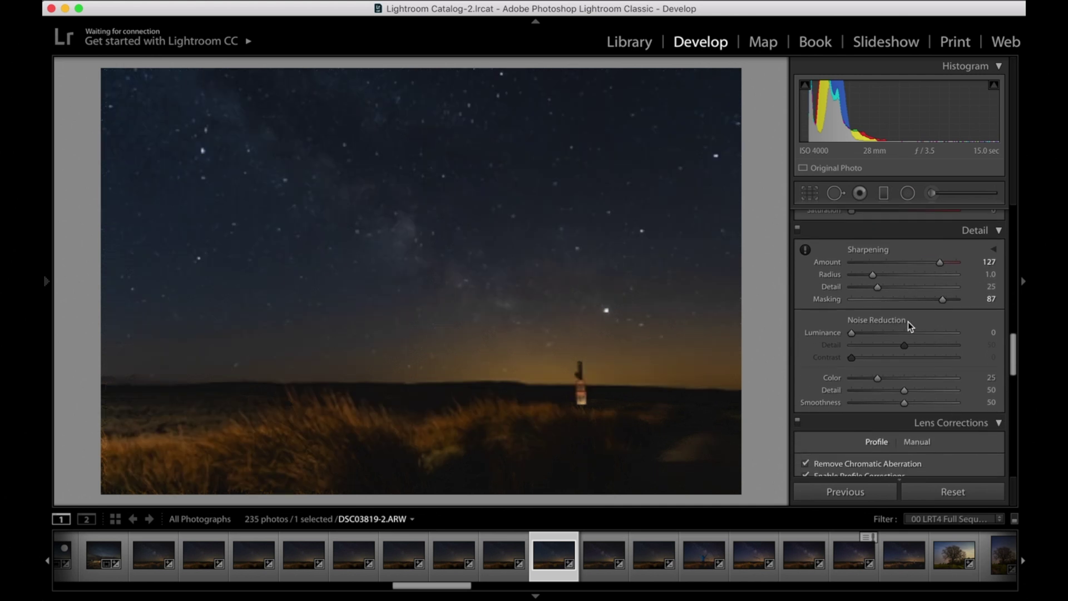
{"action": "scroll", "coordinate": [907, 324], "scroll_direction": "down", "scroll_amount": 1}
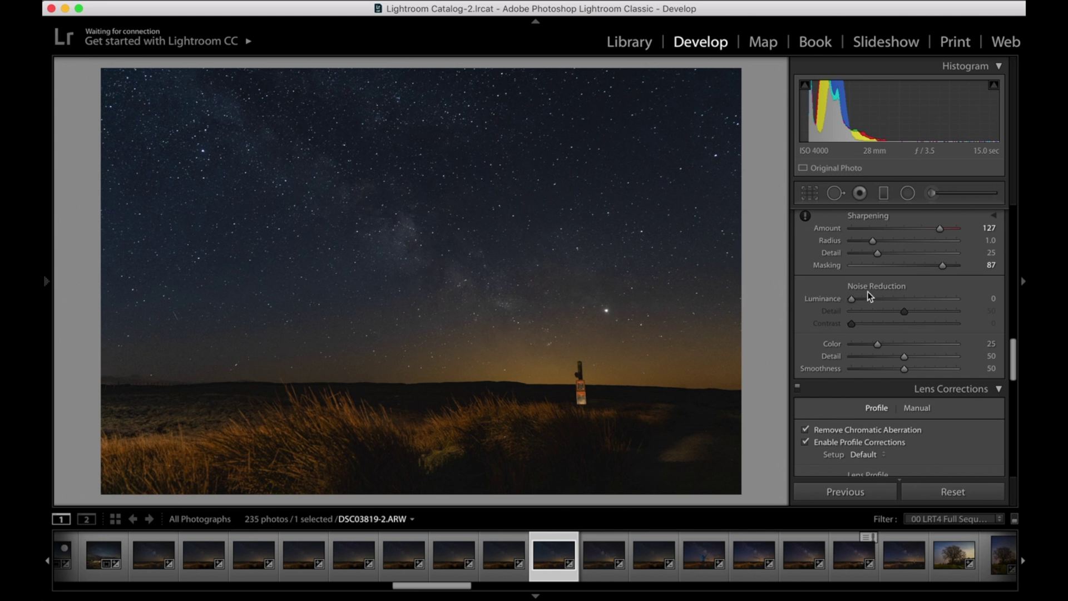
{"action": "left_click", "coordinate": [655, 347]}
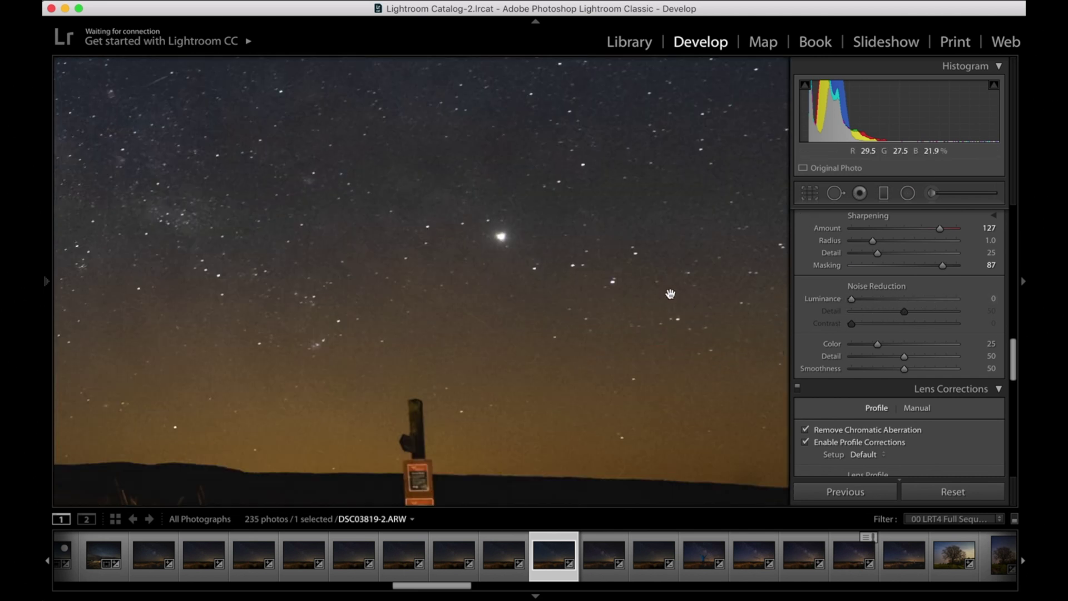
{"action": "left_click", "coordinate": [861, 298]}
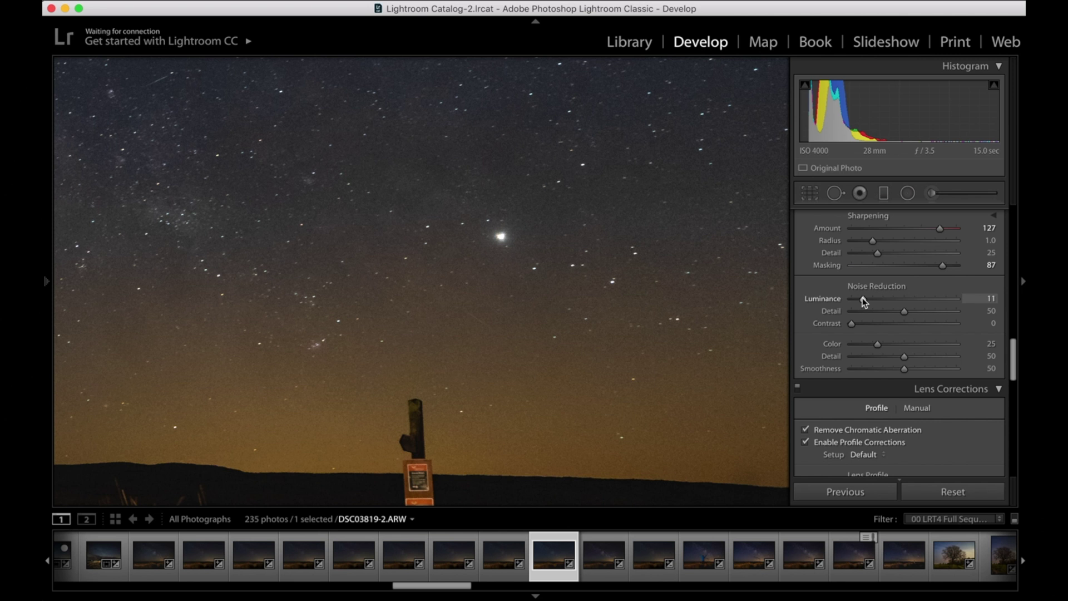
{"action": "left_click", "coordinate": [608, 303]}
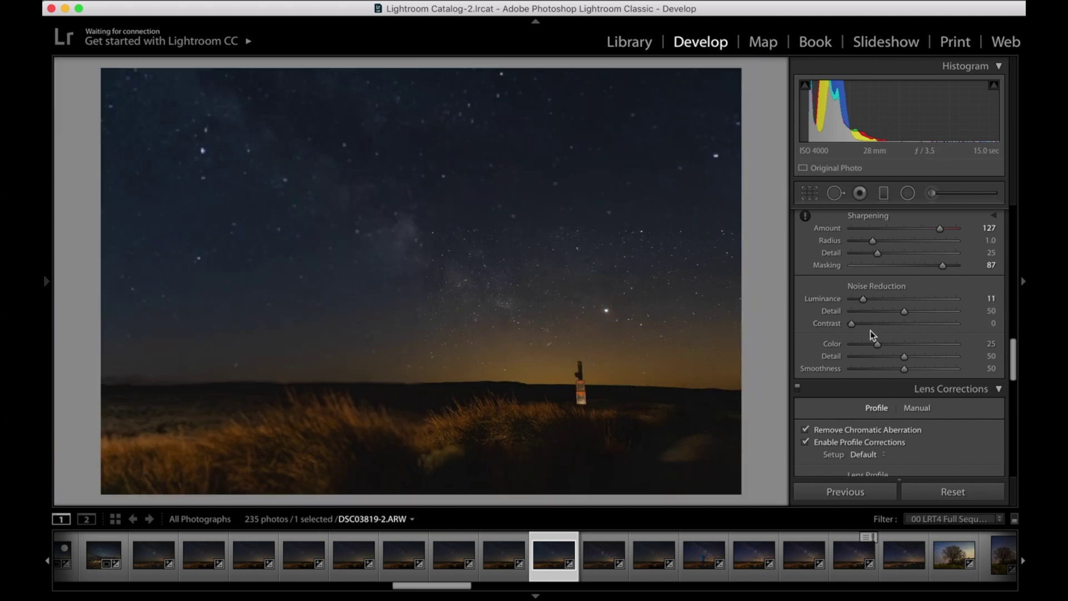
{"action": "left_click_drag", "start_coordinate": [863, 299], "coordinate": [956, 299]}
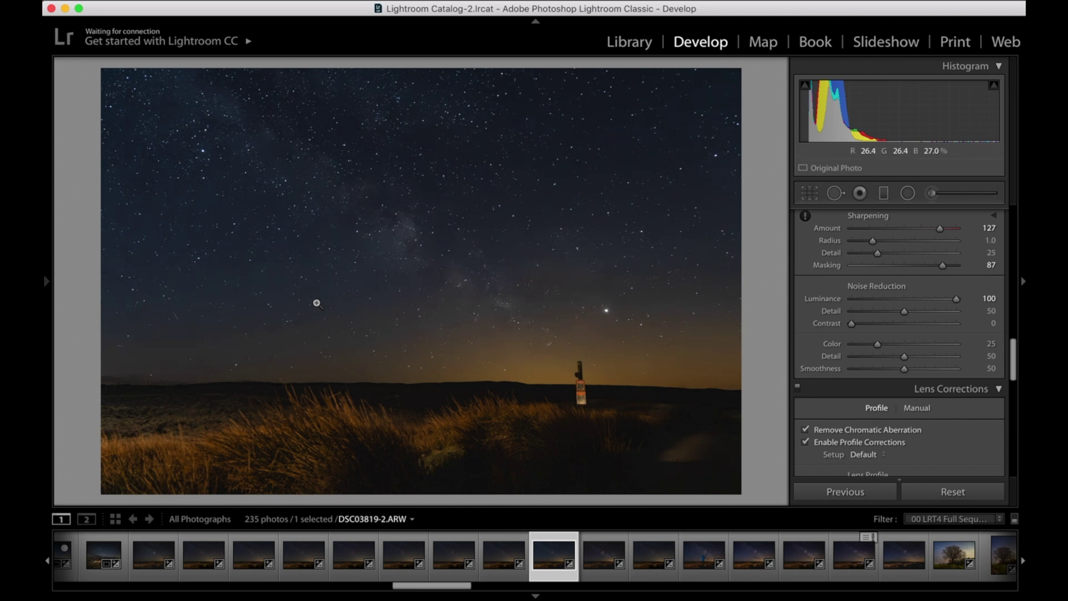
{"action": "double_click", "coordinate": [824, 300]}
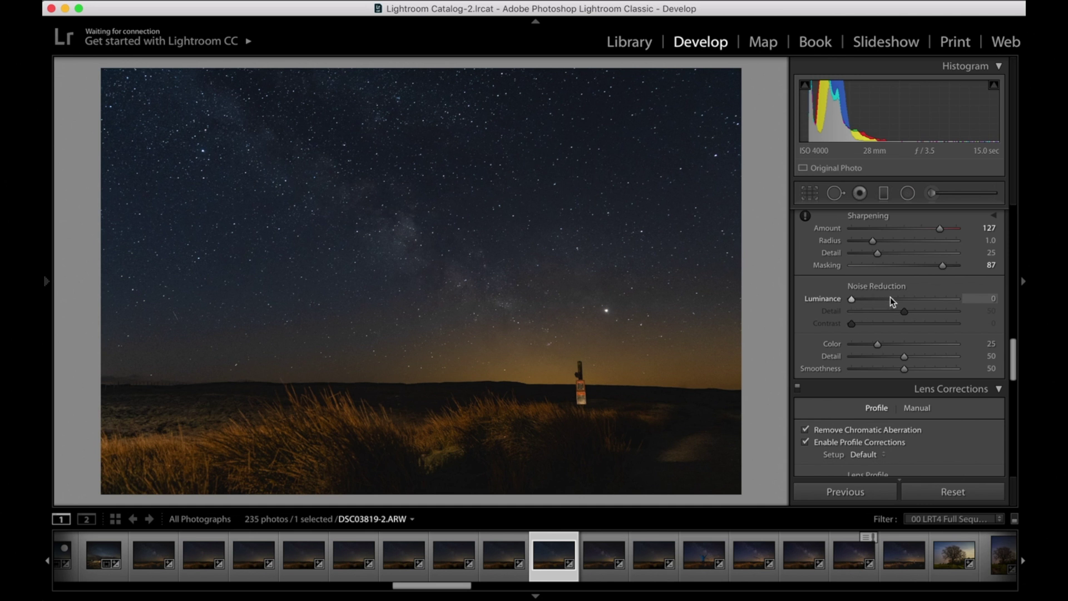
Try the Auto Upright correction on the photo and turn Upright off again.
{"action": "scroll", "coordinate": [890, 297], "scroll_direction": "down", "scroll_amount": 3}
{"action": "scroll", "coordinate": [890, 297], "scroll_direction": "down", "scroll_amount": 10}
{"action": "scroll", "coordinate": [890, 297], "scroll_direction": "down", "scroll_amount": 10}
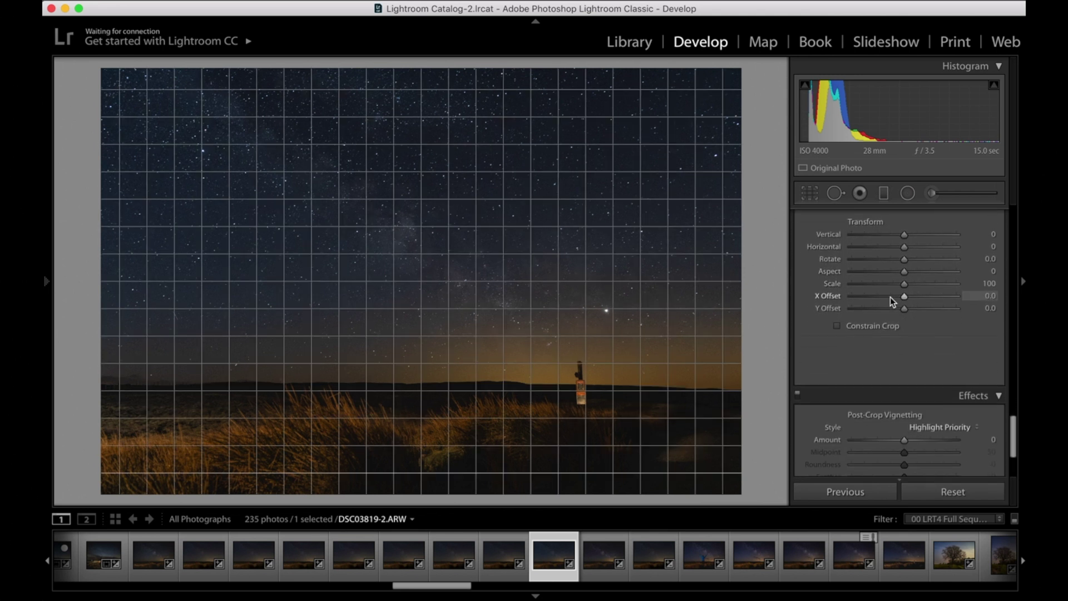
{"action": "scroll", "coordinate": [889, 297], "scroll_direction": "down", "scroll_amount": 5}
{"action": "scroll", "coordinate": [890, 297], "scroll_direction": "up", "scroll_amount": 3}
{"action": "scroll", "coordinate": [889, 297], "scroll_direction": "up", "scroll_amount": 5}
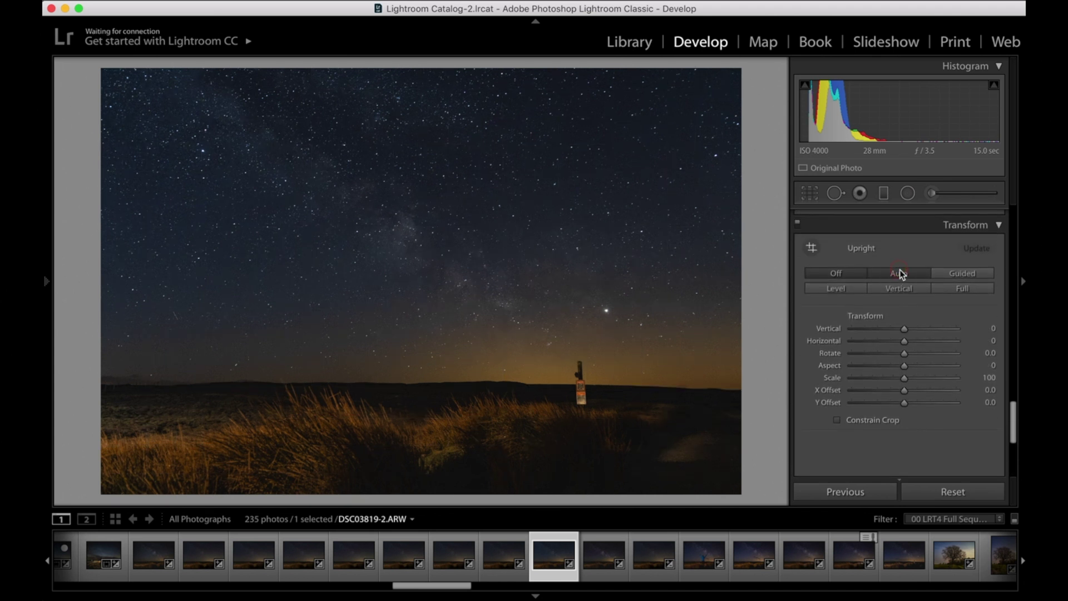
{"action": "left_click", "coordinate": [899, 273]}
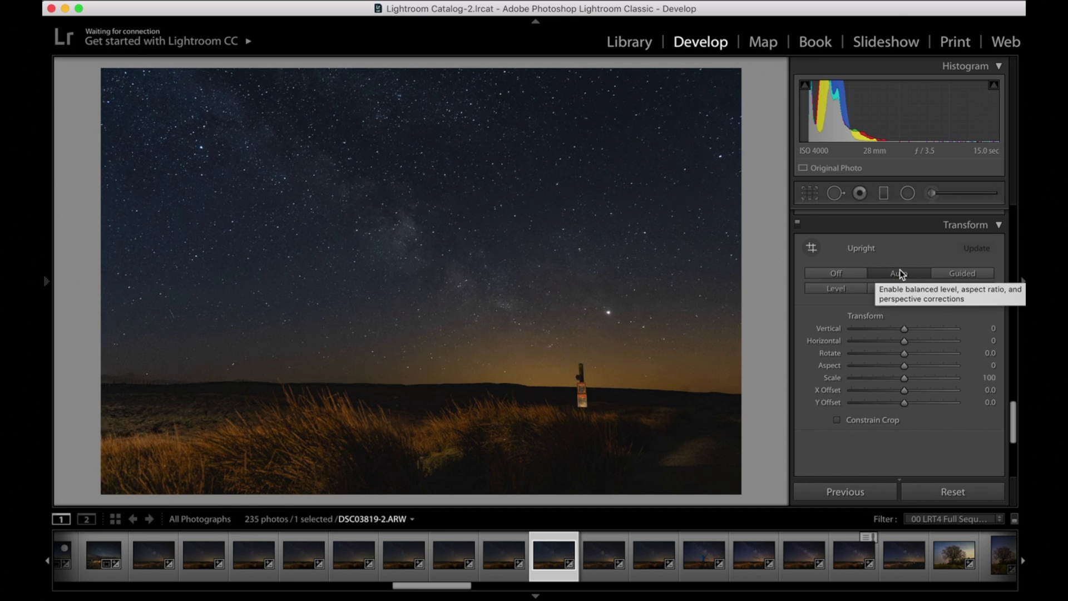
{"action": "left_click", "coordinate": [836, 273]}
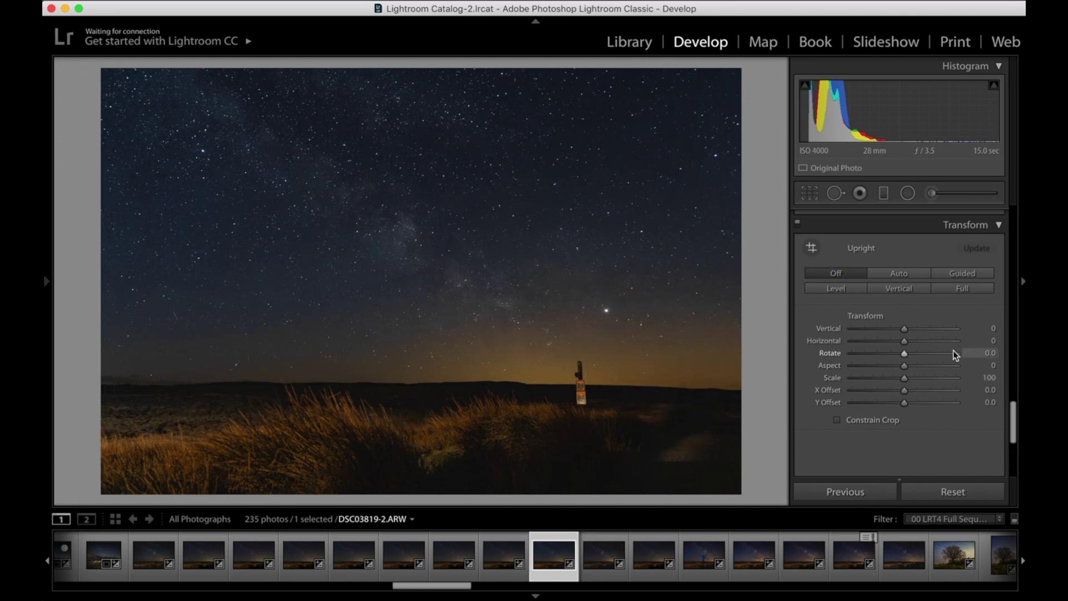
Set the post-crop vignetting amount to −8 and inspect the dark foreground around the signpost up close.
{"action": "scroll", "coordinate": [955, 355], "scroll_direction": "down", "scroll_amount": 5}
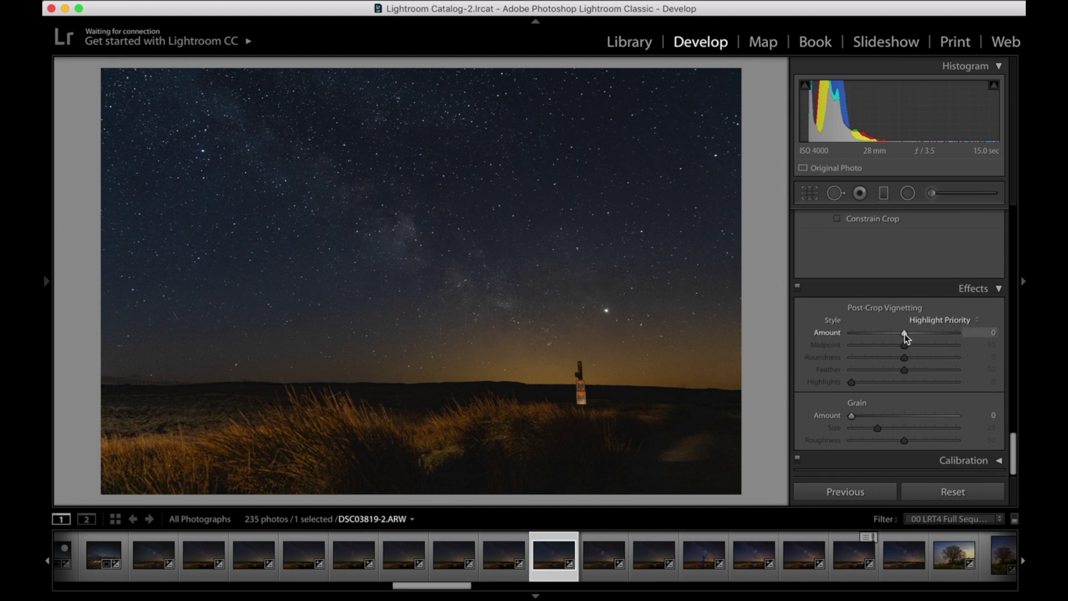
{"action": "left_click_drag", "start_coordinate": [905, 336], "coordinate": [899, 333]}
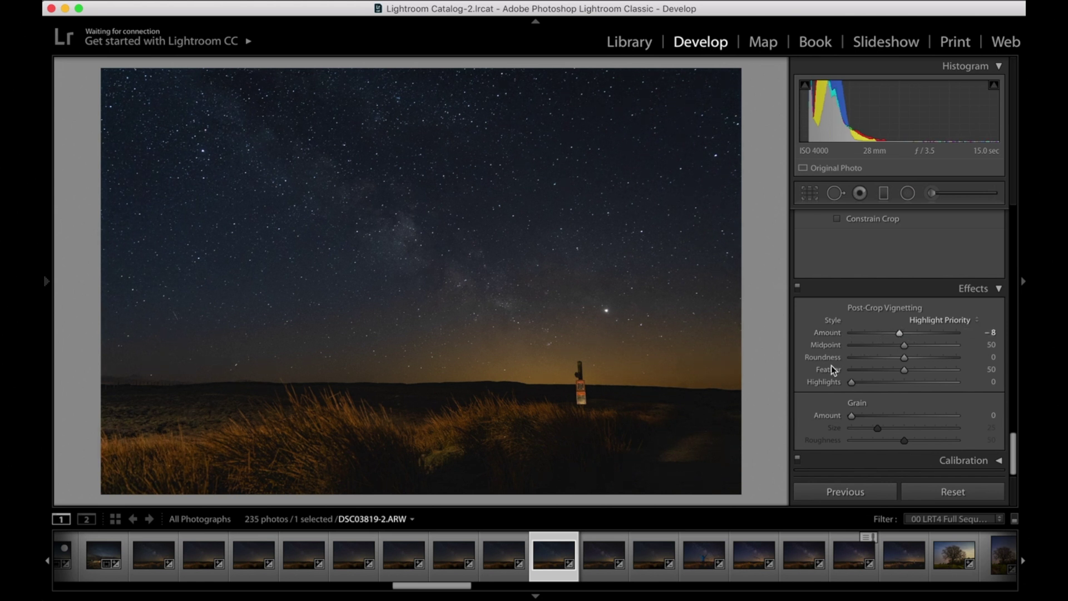
{"action": "scroll", "coordinate": [896, 381], "scroll_direction": "up", "scroll_amount": 15}
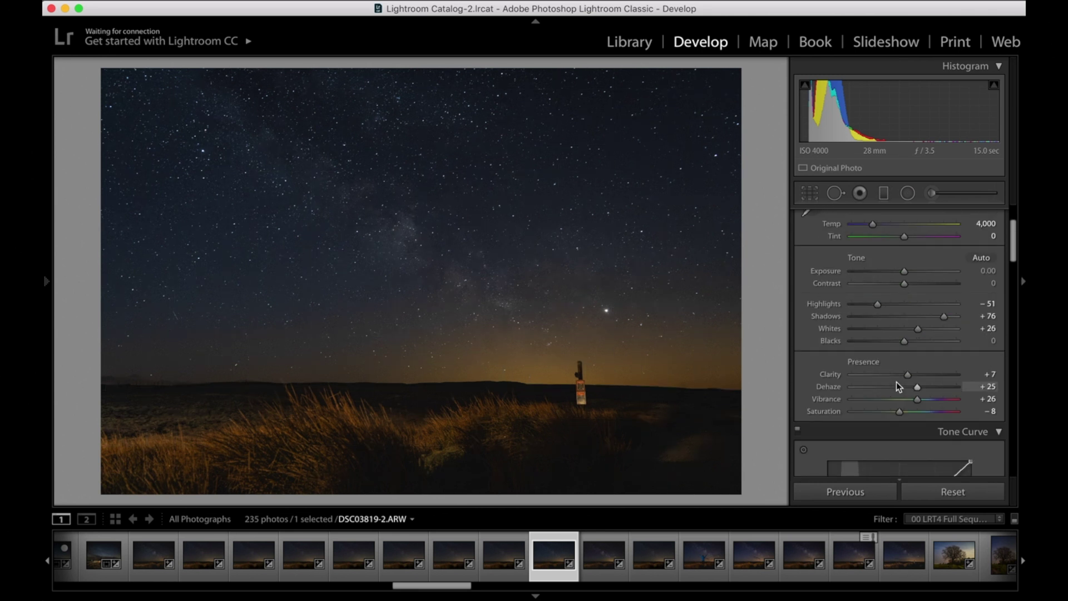
{"action": "scroll", "coordinate": [896, 381], "scroll_direction": "up", "scroll_amount": 5}
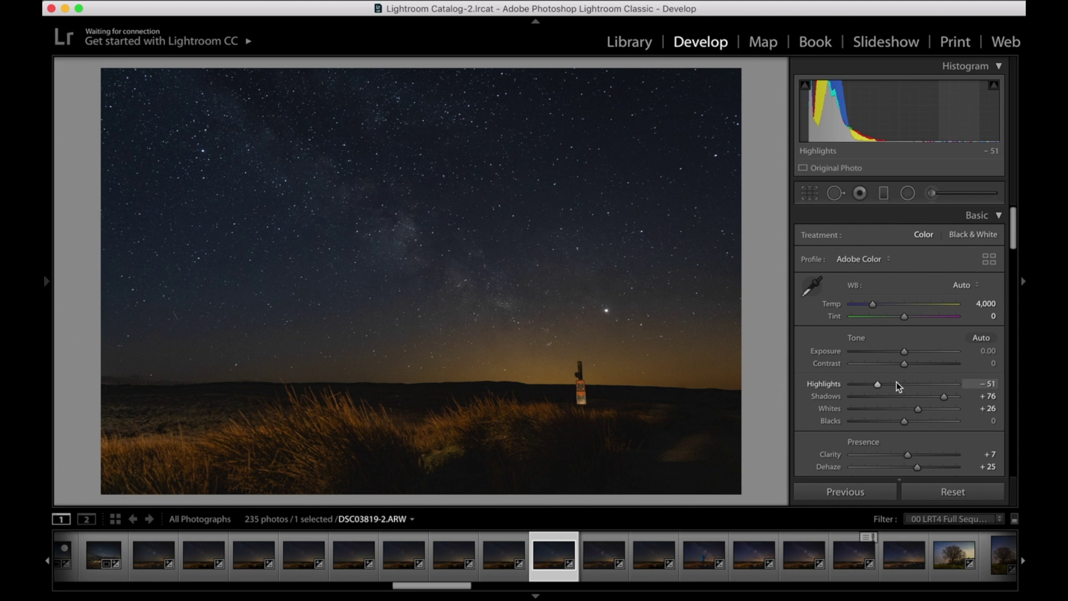
{"action": "left_click", "coordinate": [692, 475]}
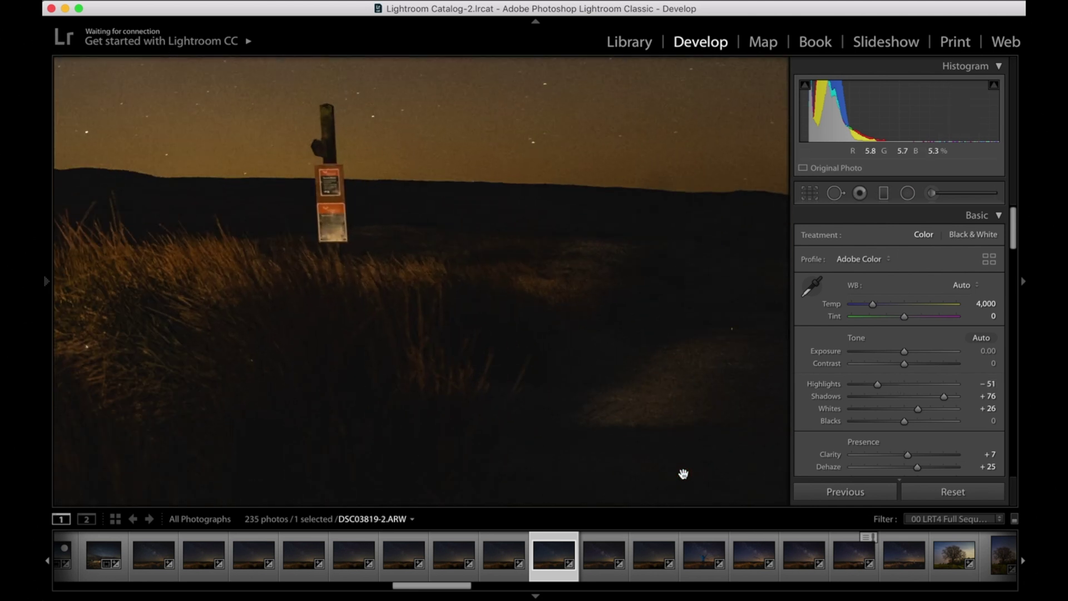
{"action": "left_click", "coordinate": [601, 441]}
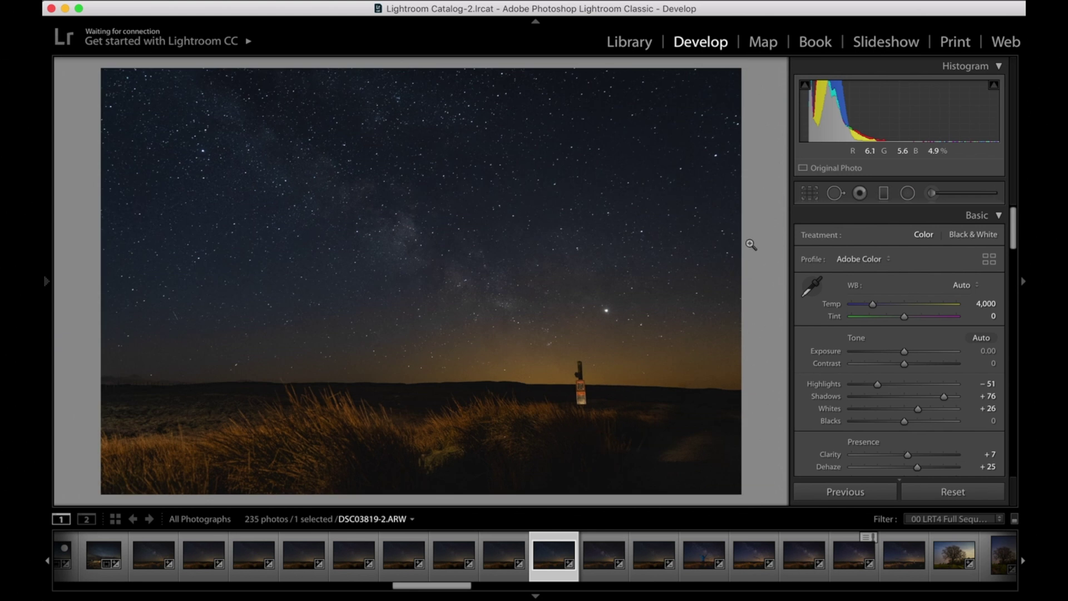
Add a graduated filter over the sky centred on the horizon, with highlights reset to 0 and clarity set to 50.
{"action": "left_click", "coordinate": [883, 193]}
{"action": "left_click_drag", "start_coordinate": [417, 325], "coordinate": [417, 383]}
{"action": "double_click", "coordinate": [827, 309]}
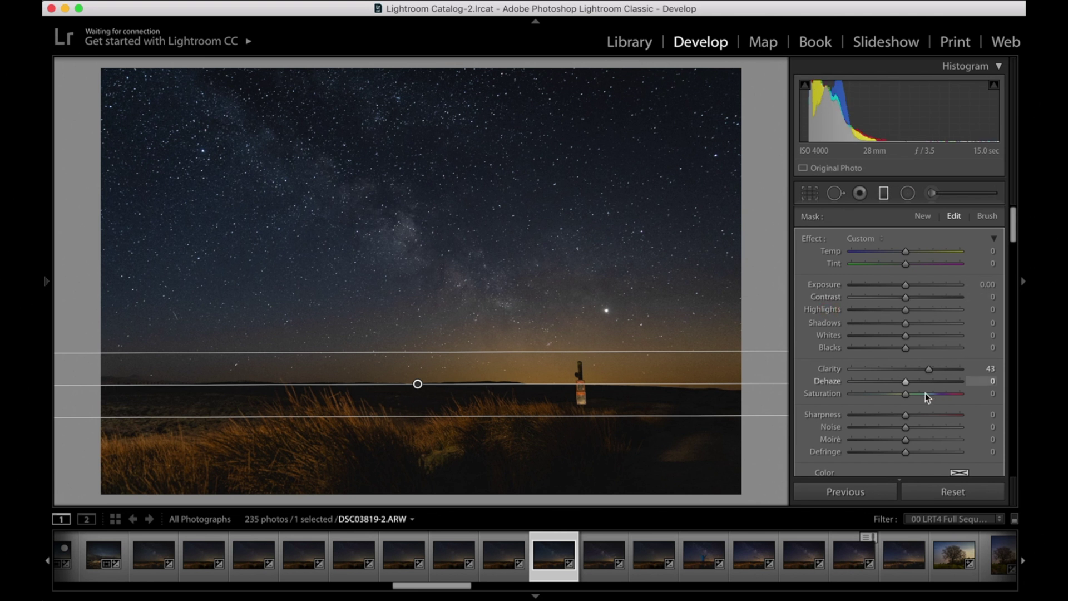
{"action": "mouse_move", "coordinate": [1019, 369]}
{"action": "left_mouse_down"}
{"action": "mouse_move", "coordinate": [935, 371]}
{"action": "mouse_move", "coordinate": [999, 365]}
{"action": "left_mouse_up"}
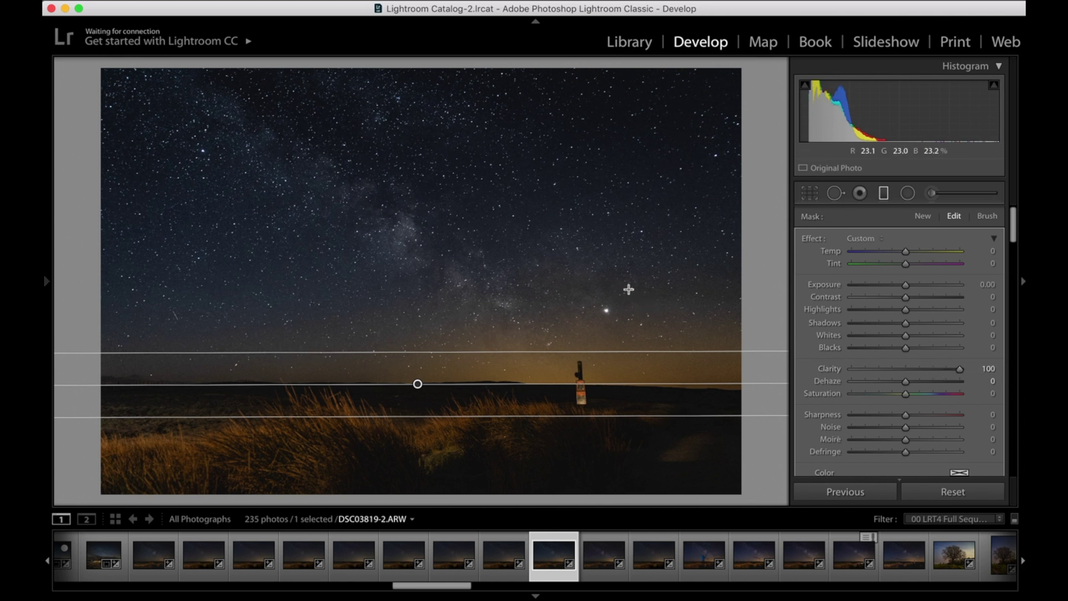
{"action": "left_click", "coordinate": [931, 369]}
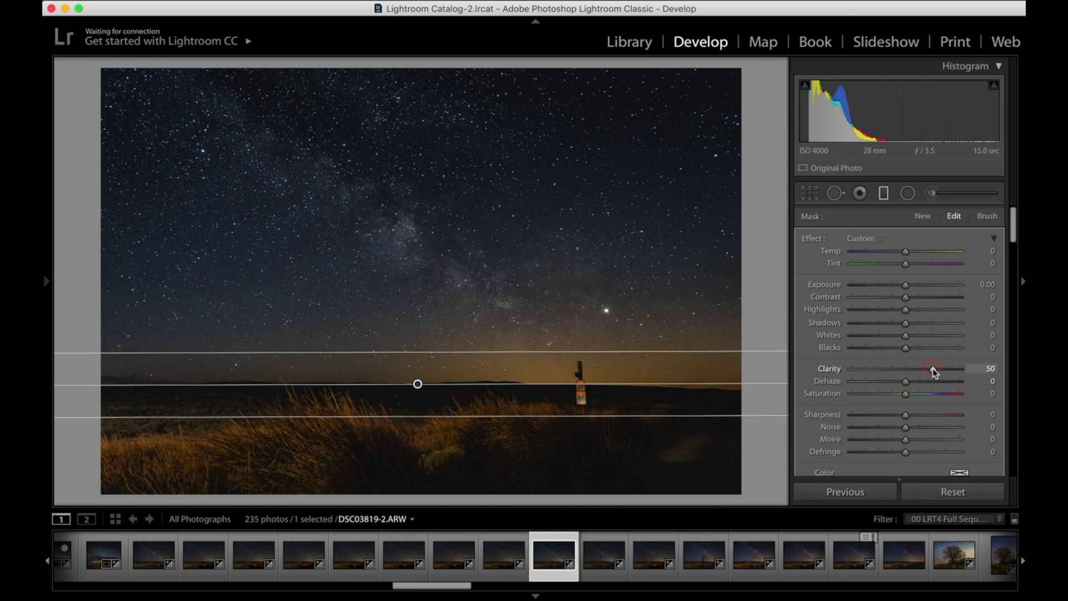
Set the sky graduated filter's whites to 25, highlights to 27 and contrast to 16.
{"action": "left_click", "coordinate": [918, 334]}
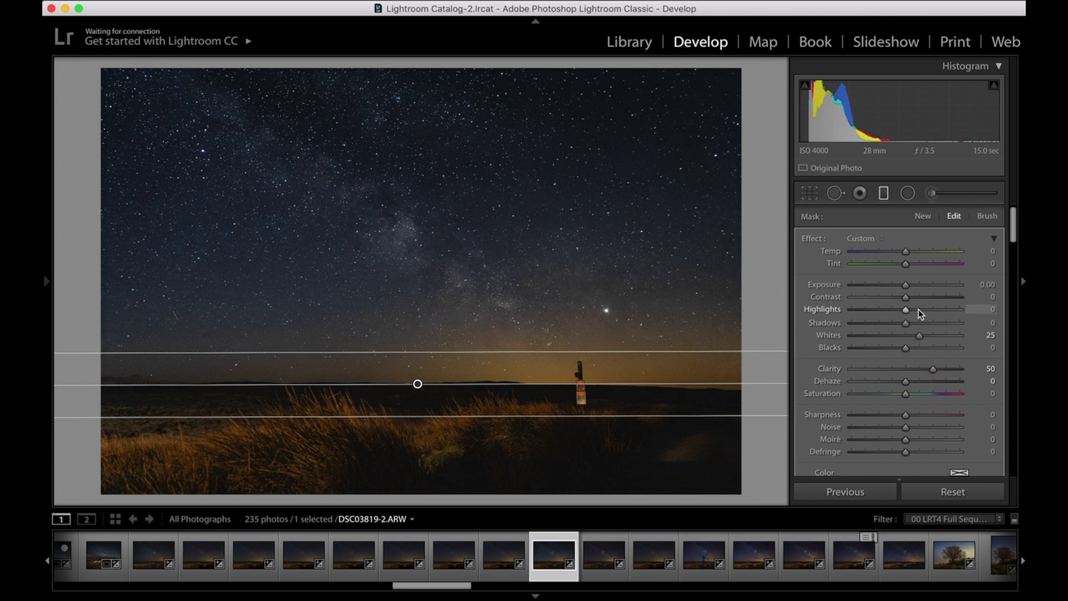
{"action": "left_click", "coordinate": [919, 307]}
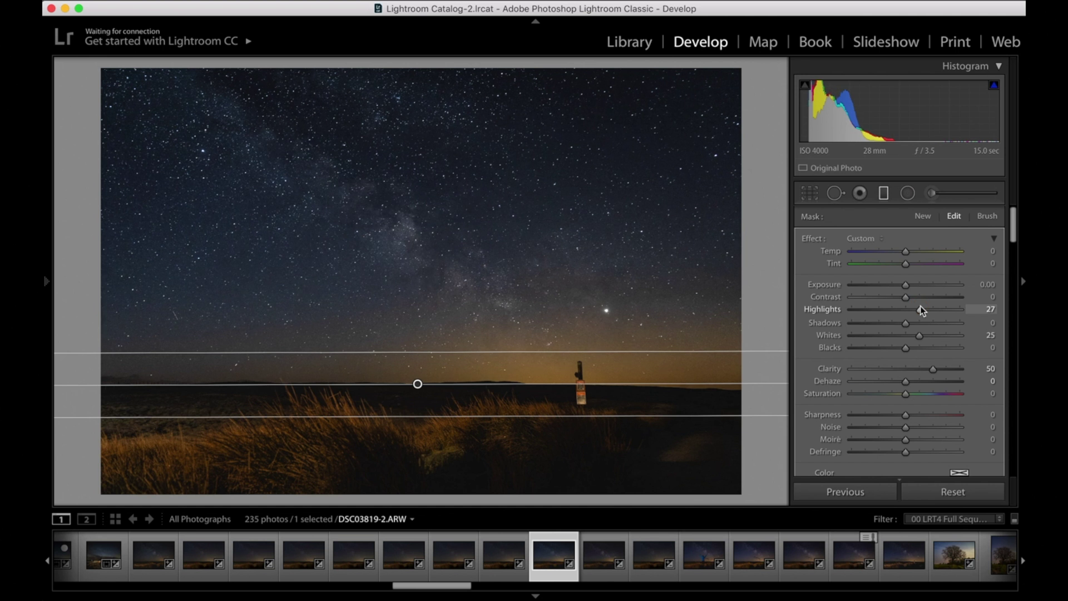
{"action": "left_click_drag", "start_coordinate": [919, 308], "coordinate": [915, 299]}
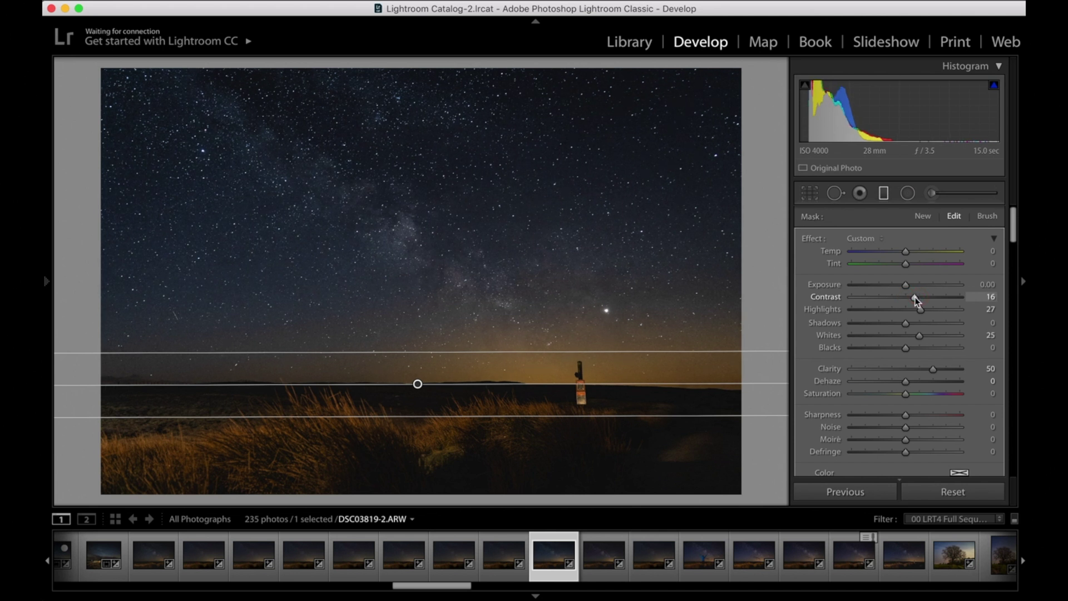
Set the sky graduated filter's temperature to −3 and saturation to −20, and finish editing the filter.
{"action": "left_click_drag", "start_coordinate": [905, 251], "coordinate": [898, 251]}
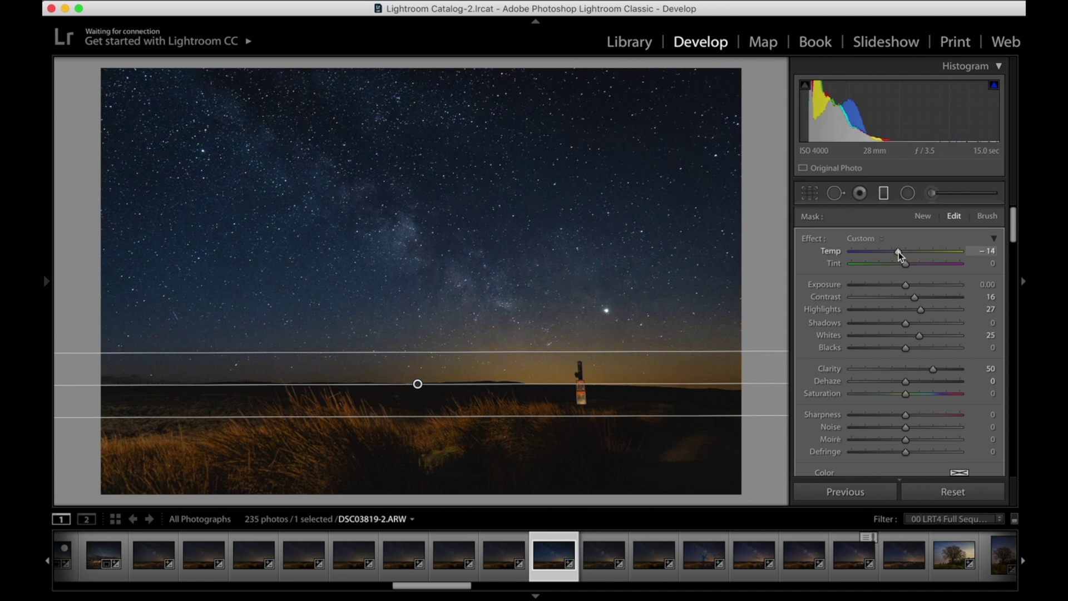
{"action": "double_click", "coordinate": [829, 251]}
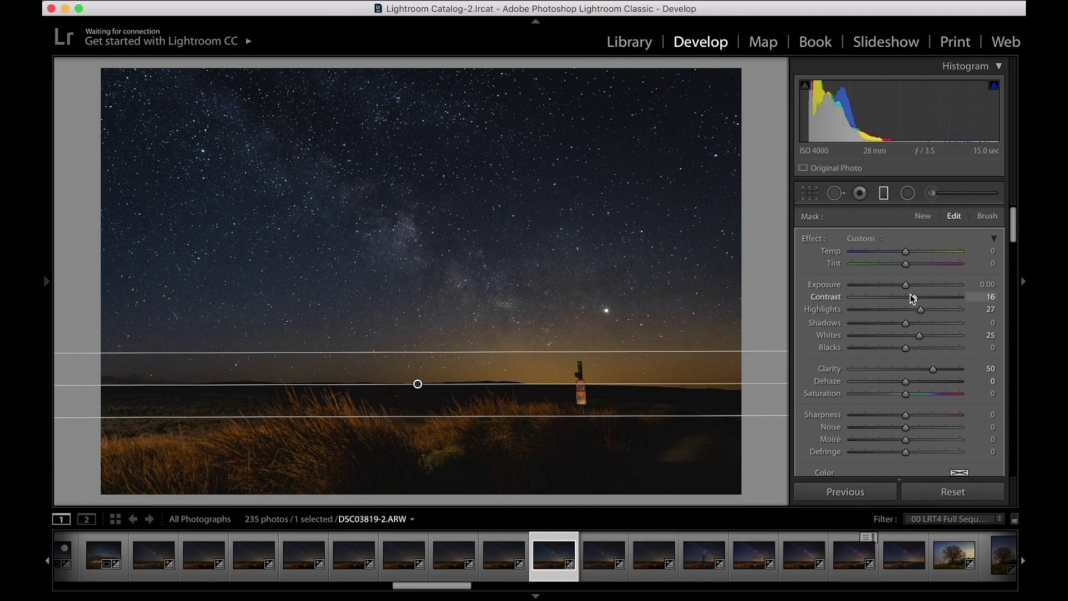
{"action": "left_click_drag", "start_coordinate": [905, 254], "coordinate": [903, 254]}
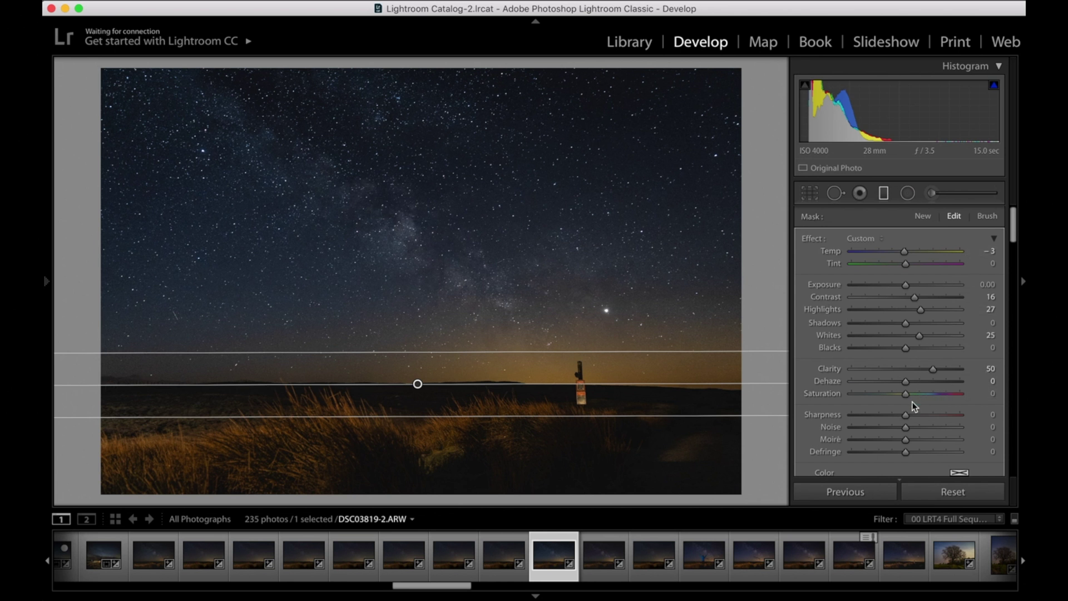
{"action": "left_click_drag", "start_coordinate": [906, 393], "coordinate": [895, 395]}
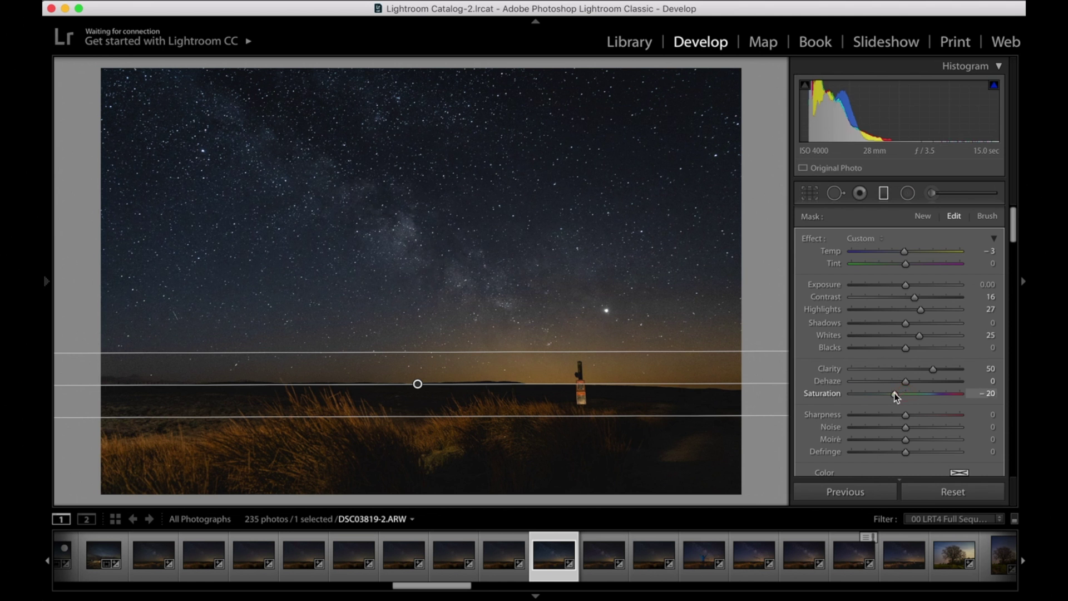
{"action": "scroll", "coordinate": [895, 393], "scroll_direction": "down", "scroll_amount": 2}
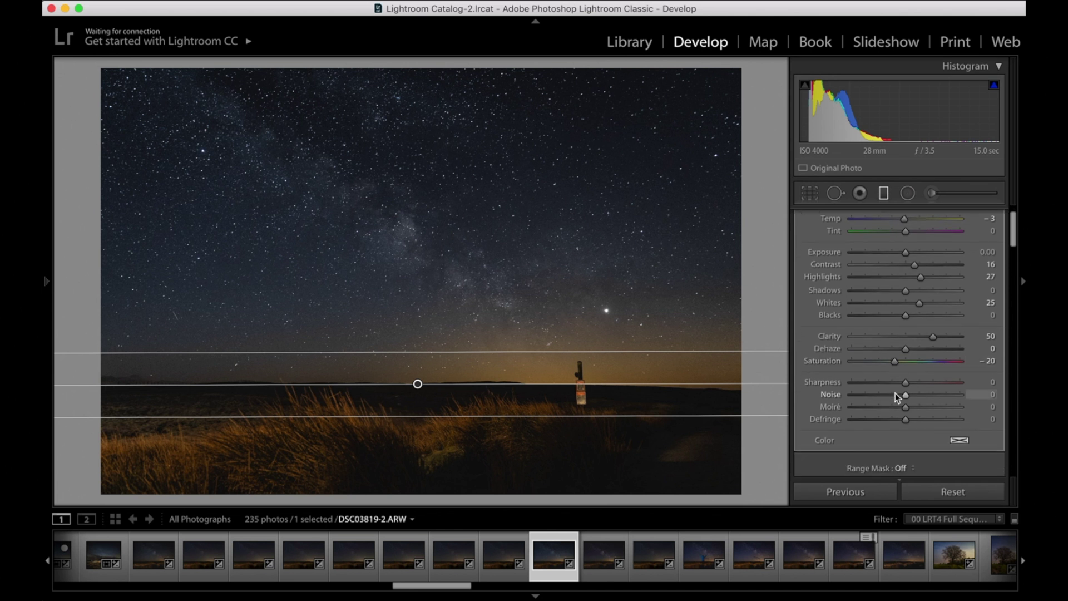
{"action": "scroll", "coordinate": [895, 392], "scroll_direction": "down", "scroll_amount": 1}
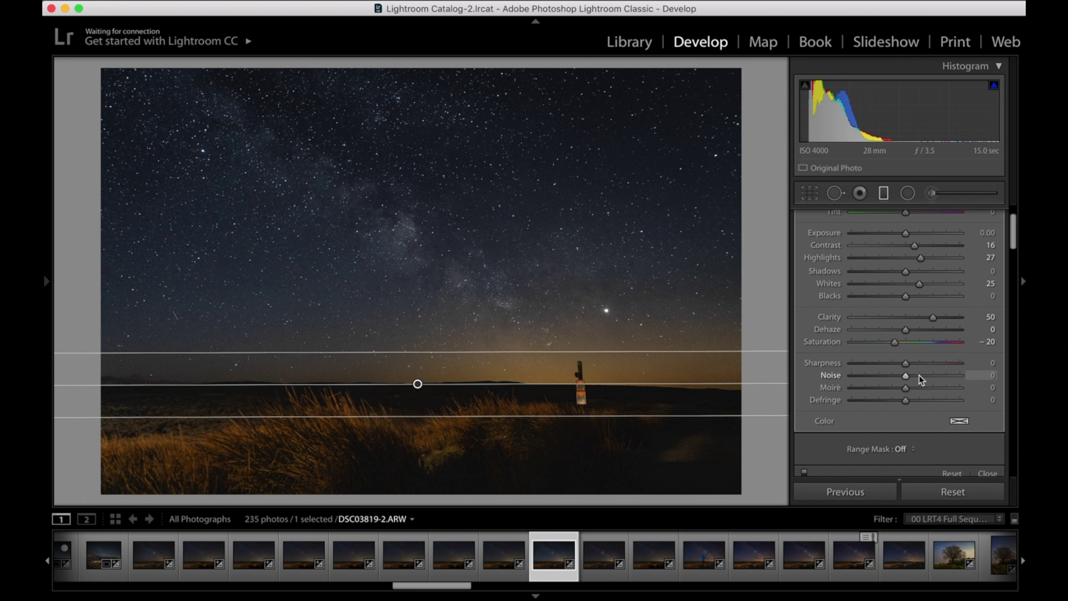
{"action": "key", "text": "m"}
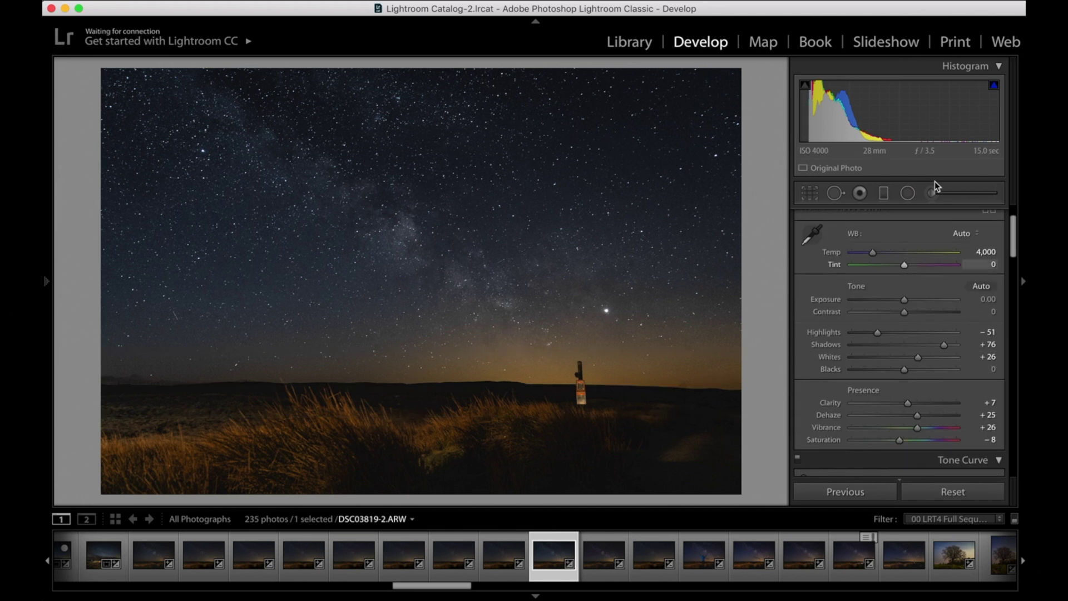
Add a large oval radial filter centred on the lower Milky Way with highlights and clarity reset to 0.
{"action": "left_click", "coordinate": [908, 193]}
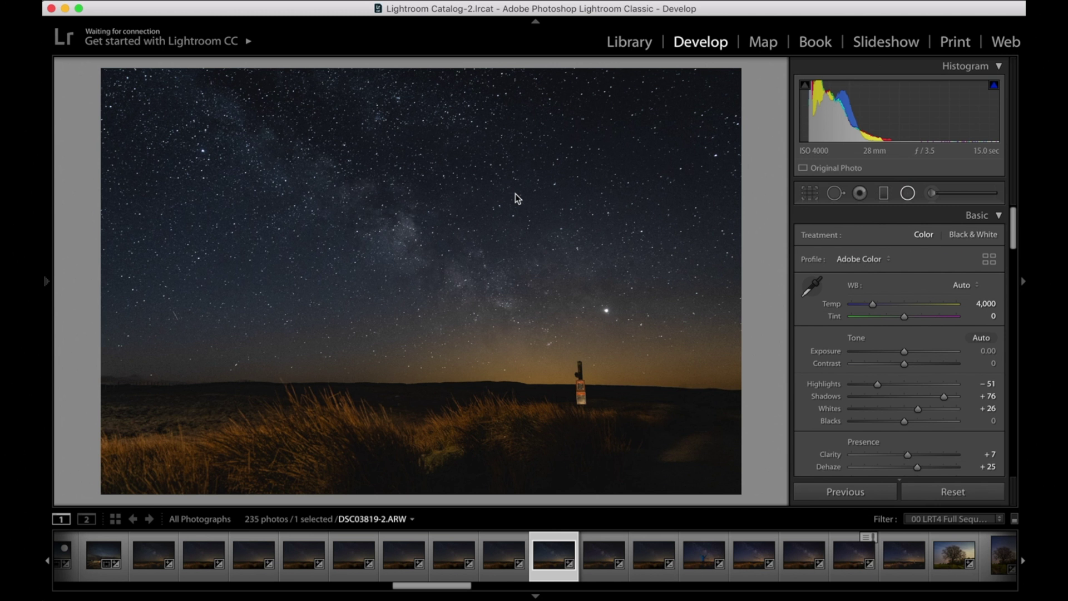
{"action": "left_click_drag", "start_coordinate": [324, 184], "coordinate": [565, 369]}
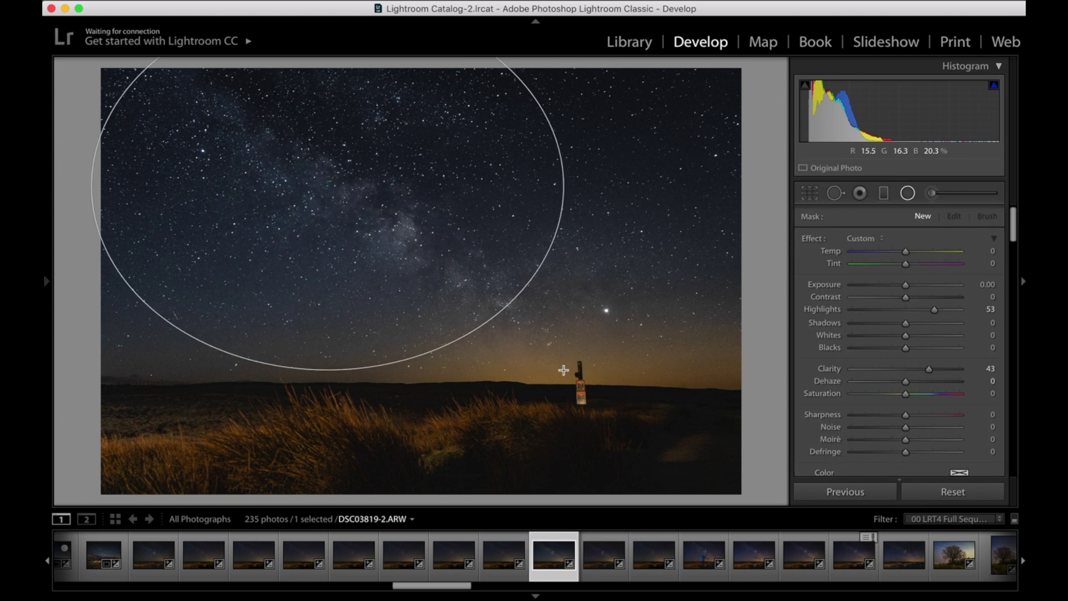
{"action": "left_click_drag", "start_coordinate": [326, 183], "coordinate": [443, 291]}
{"action": "double_click", "coordinate": [829, 309]}
{"action": "double_click", "coordinate": [829, 369]}
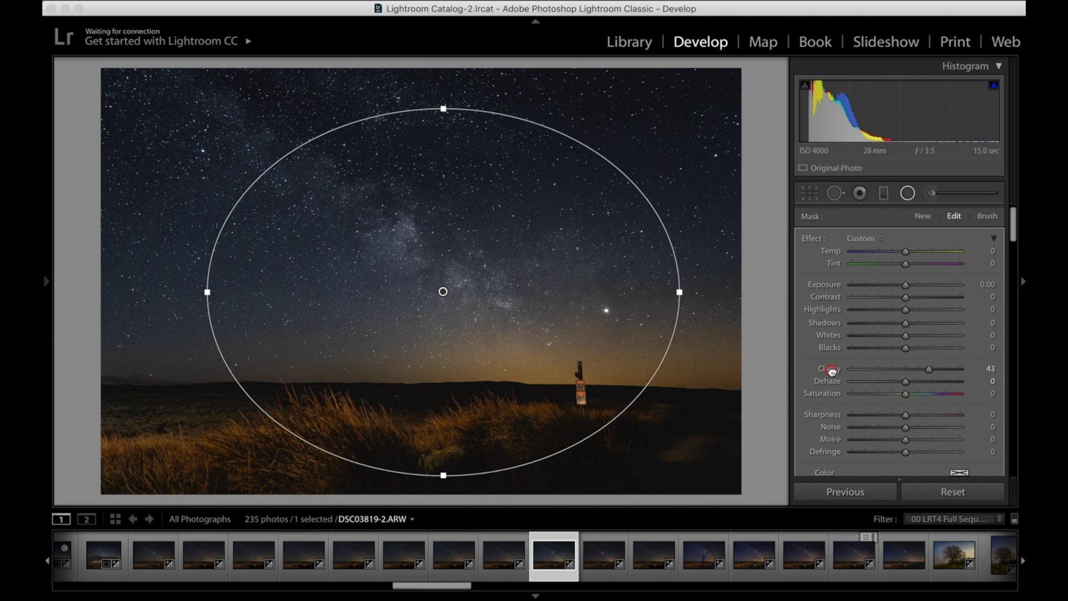
{"action": "scroll", "coordinate": [876, 351], "scroll_direction": "down", "scroll_amount": 4}
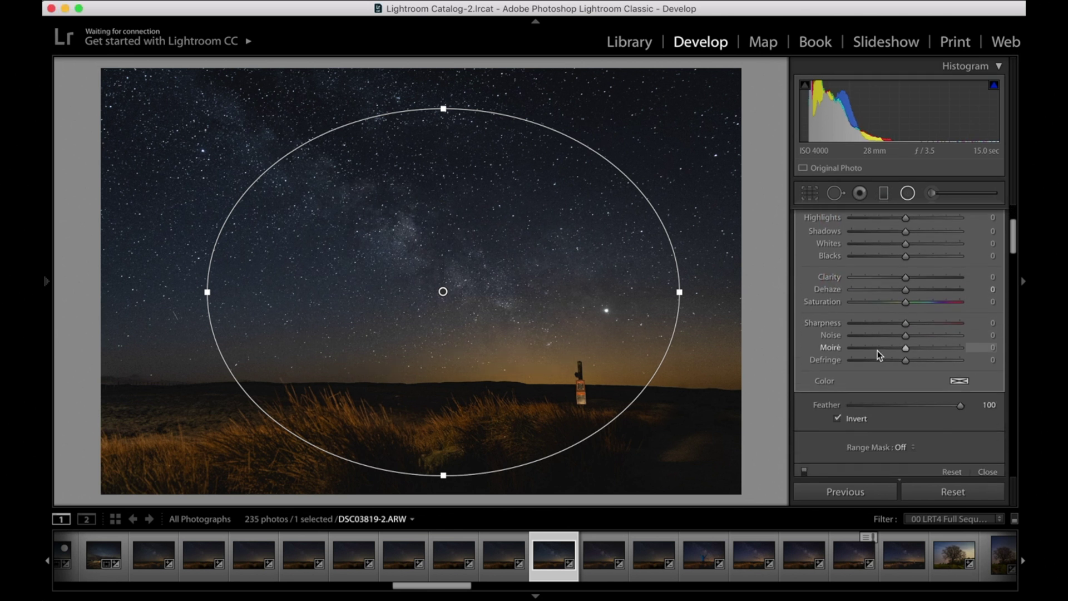
{"action": "scroll", "coordinate": [895, 352], "scroll_direction": "up", "scroll_amount": 4}
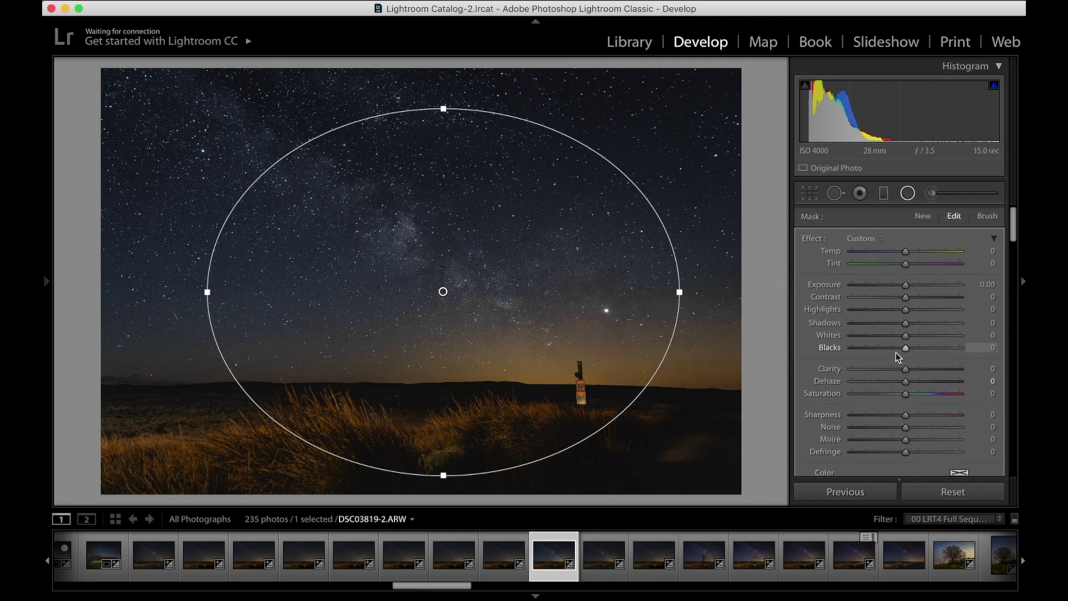
Set the radial filter's shadows to −13 and widen the oval to span most of the photo's width.
{"action": "left_click_drag", "start_coordinate": [904, 323], "coordinate": [893, 323]}
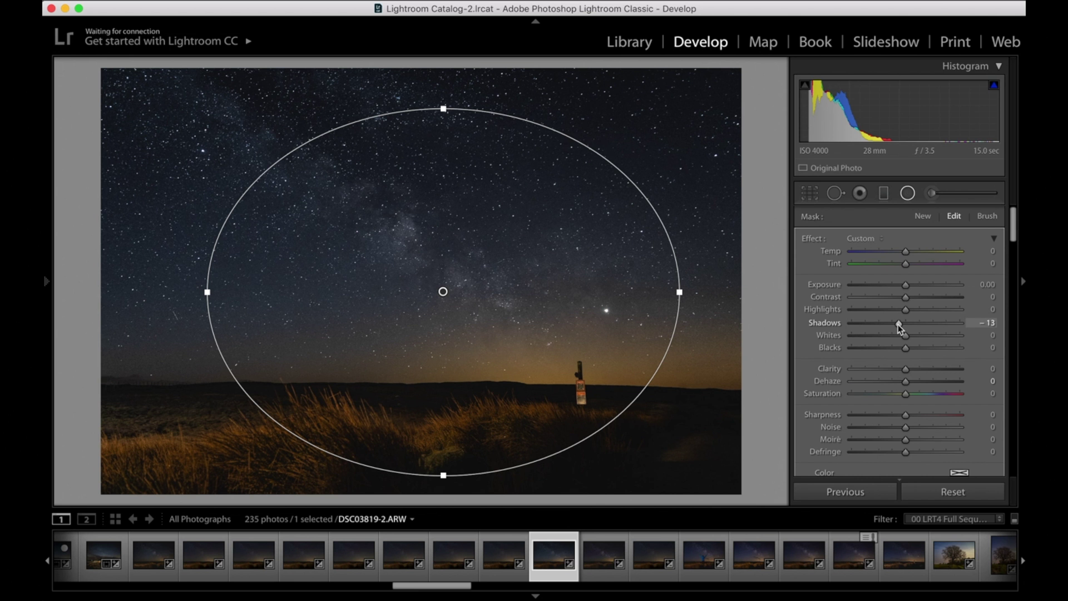
{"action": "left_click_drag", "start_coordinate": [204, 297], "coordinate": [164, 291]}
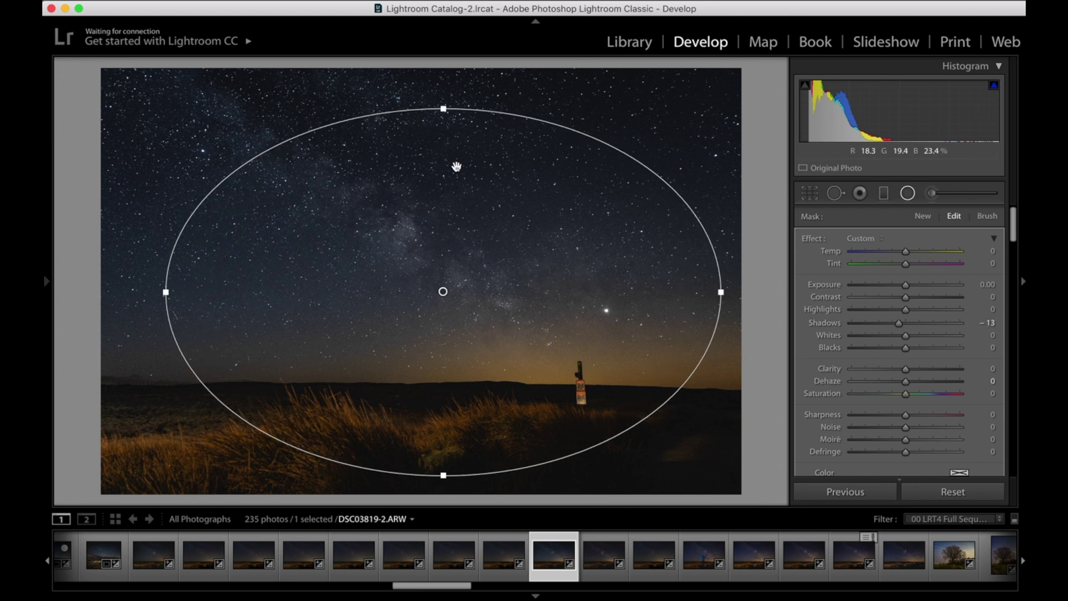
{"action": "key", "text": "shift+m"}
Add a second, very large radial filter centred on the upper sky, with highlights at 0 and clarity at 43.
{"action": "left_click", "coordinate": [907, 193]}
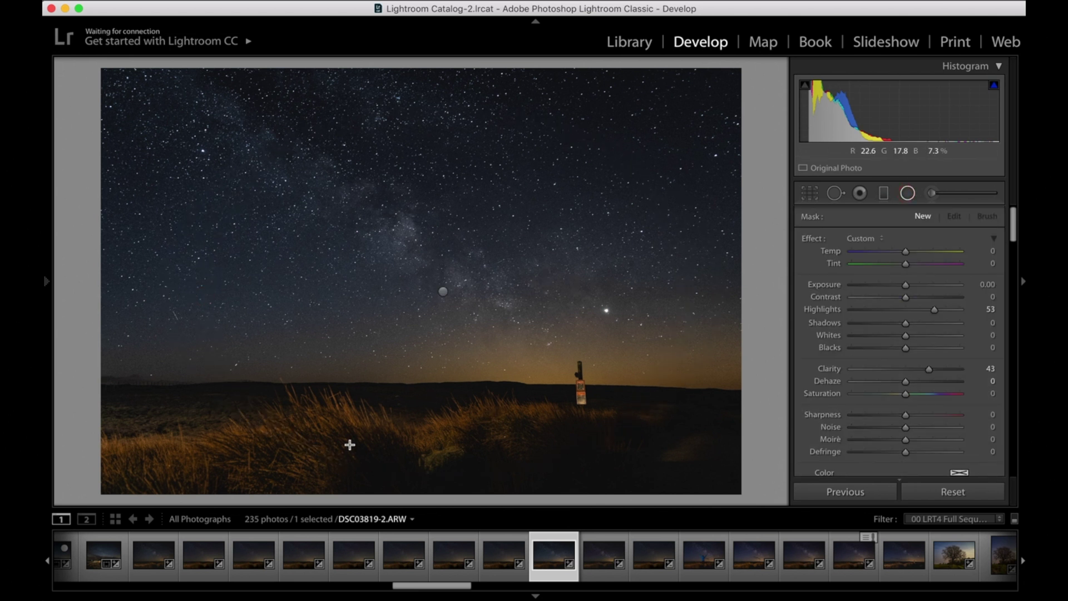
{"action": "left_click", "coordinate": [161, 115]}
{"action": "left_click_drag", "start_coordinate": [410, 243], "coordinate": [637, 293]}
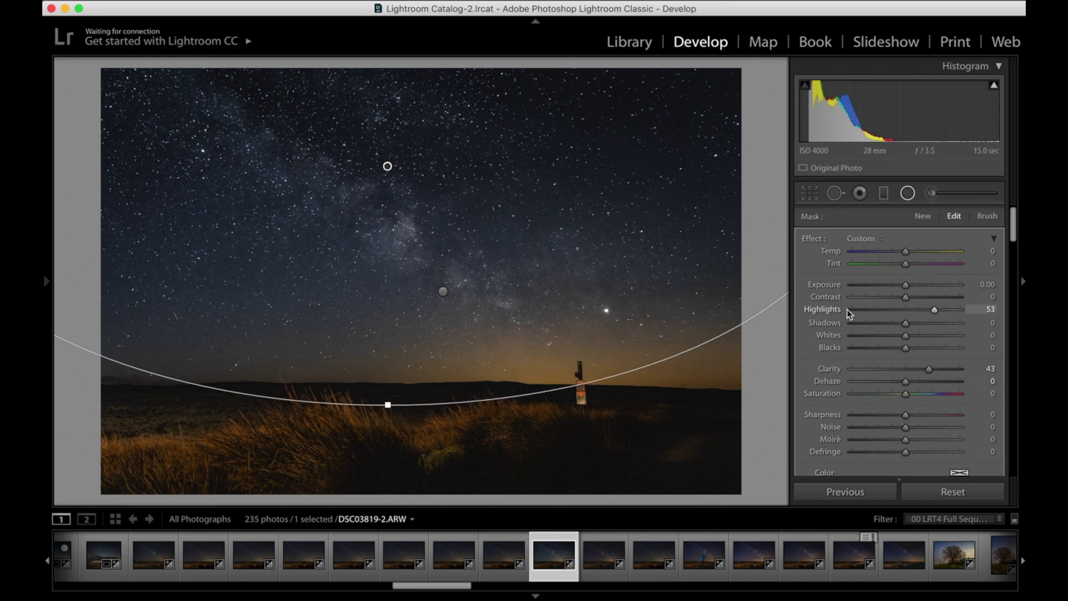
{"action": "double_click", "coordinate": [829, 308]}
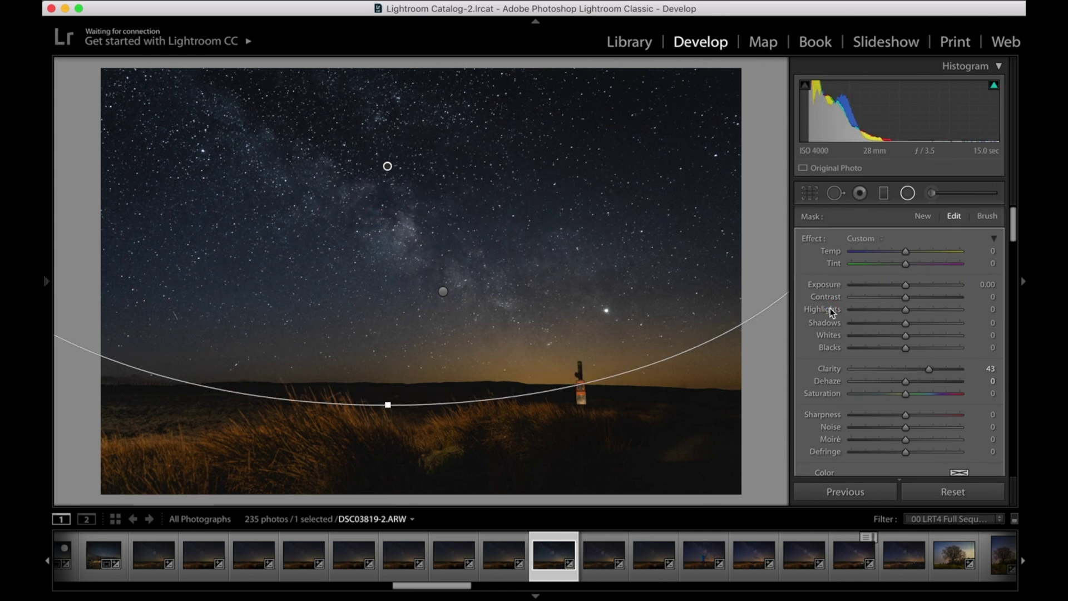
{"action": "double_click", "coordinate": [836, 366]}
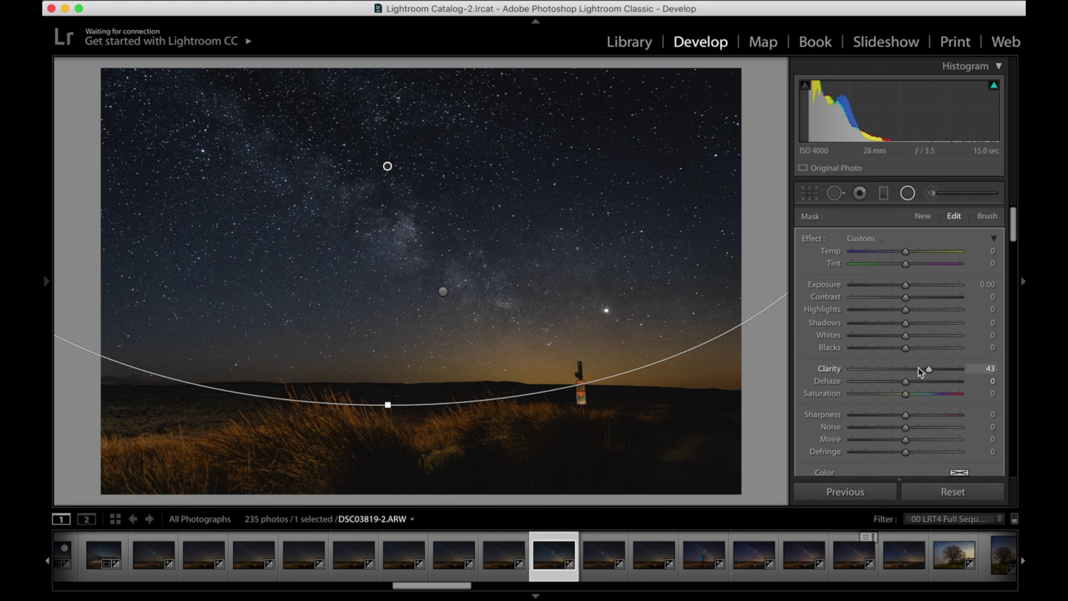
{"action": "key", "text": "shift+m"}
Add a wide oval radial filter over the foreground grass with highlights at 0 and clarity set to 25.
{"action": "key", "text": "shift+m"}
{"action": "left_click_drag", "start_coordinate": [191, 413], "coordinate": [404, 447]}
{"action": "double_click", "coordinate": [828, 310]}
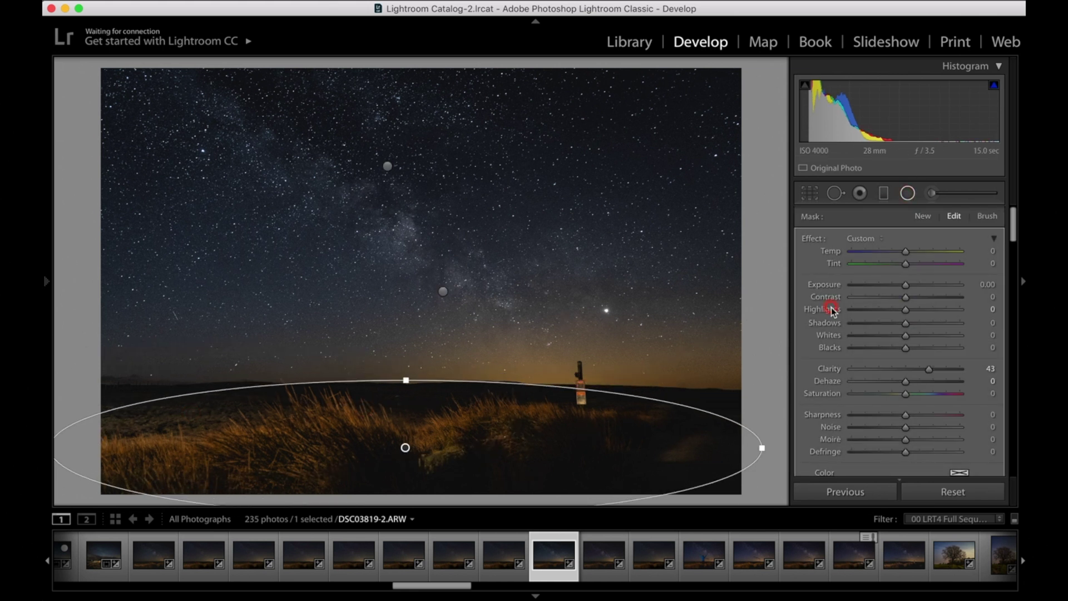
{"action": "mouse_move", "coordinate": [928, 369]}
{"action": "left_mouse_down"}
{"action": "mouse_move", "coordinate": [1001, 368]}
{"action": "mouse_move", "coordinate": [919, 375]}
{"action": "left_mouse_up"}
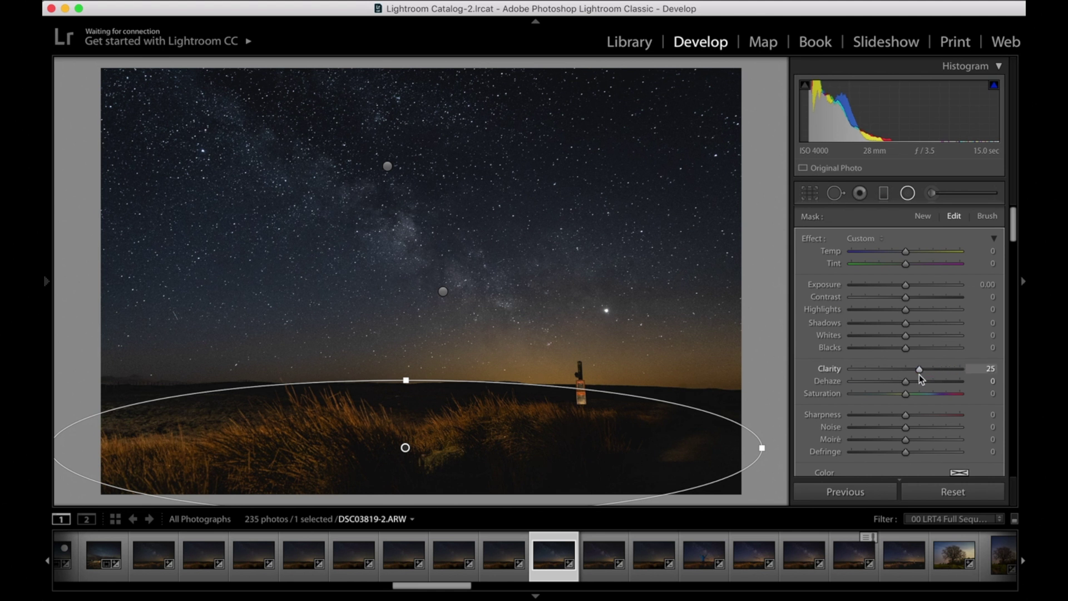
{"action": "key", "text": "shift+m"}
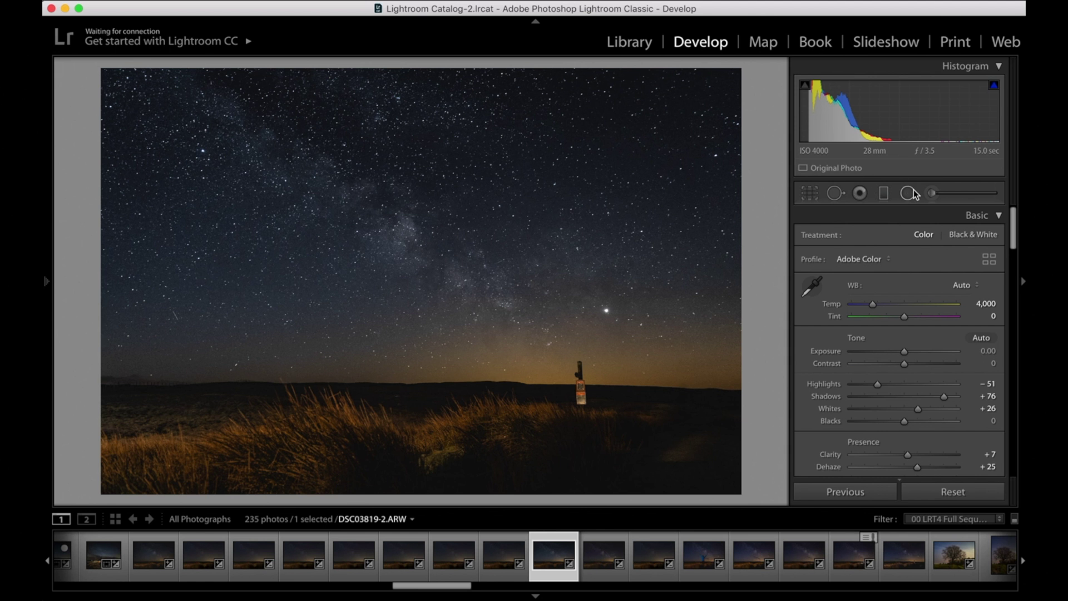
Add a wide, flat radial filter over the orange glow along the horizon with highlights and clarity reset to 0.
{"action": "left_click", "coordinate": [908, 193]}
{"action": "left_click", "coordinate": [253, 328]}
{"action": "left_click_drag", "start_coordinate": [281, 332], "coordinate": [529, 358]}
{"action": "double_click", "coordinate": [824, 309]}
{"action": "double_click", "coordinate": [828, 368]}
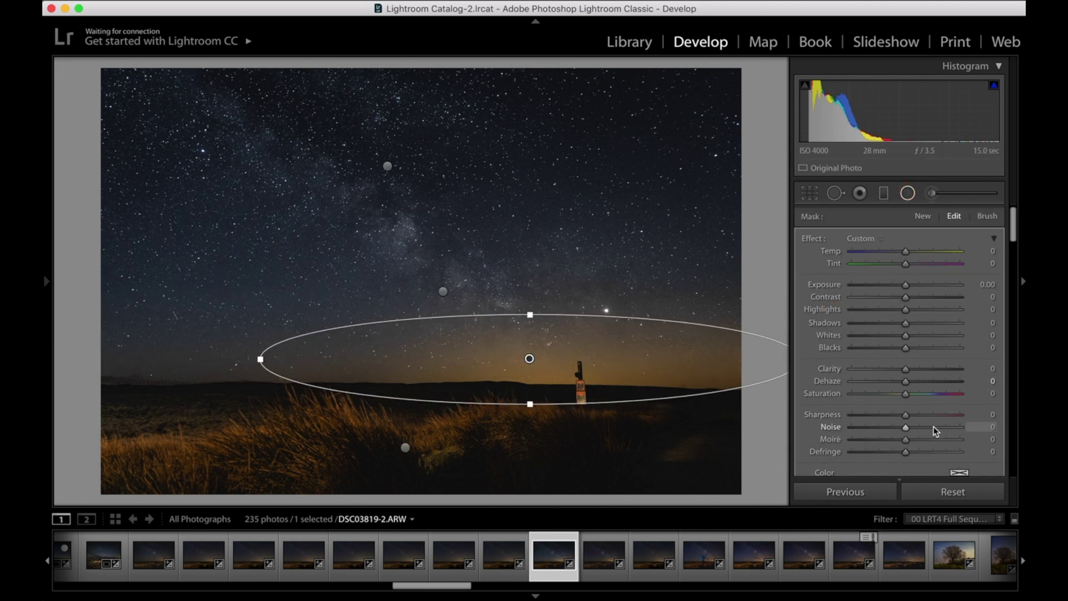
Set the horizon radial filter's noise to 48 and stretch its oval wider along the horizon.
{"action": "left_click_drag", "start_coordinate": [905, 426], "coordinate": [919, 427]}
{"action": "left_click", "coordinate": [932, 426]}
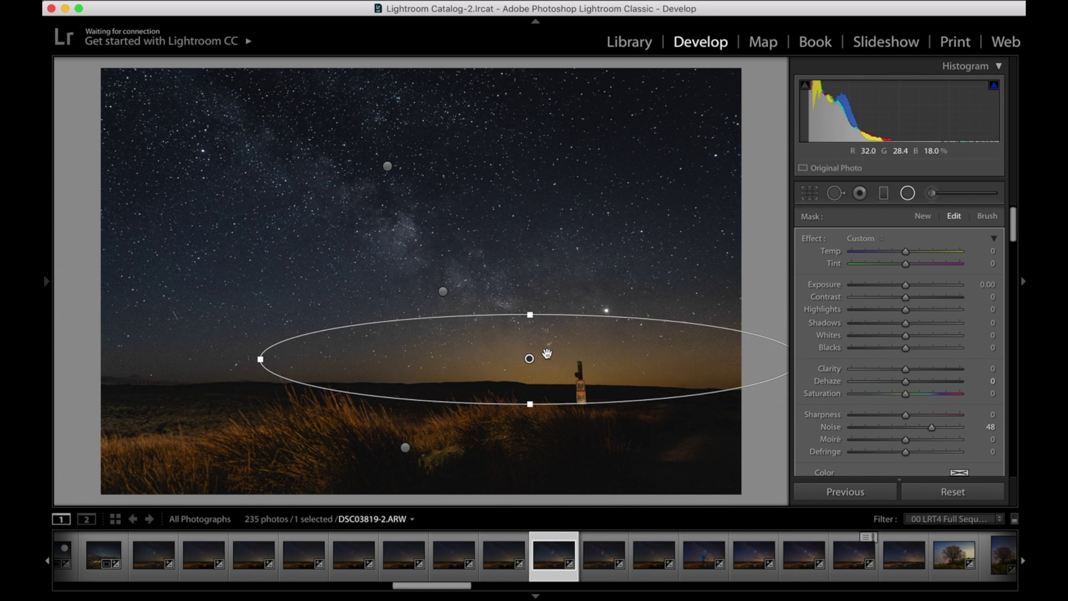
{"action": "left_click_drag", "start_coordinate": [260, 359], "coordinate": [201, 359]}
{"action": "left_click_drag", "start_coordinate": [549, 406], "coordinate": [608, 406]}
{"action": "key", "text": "shift+m"}
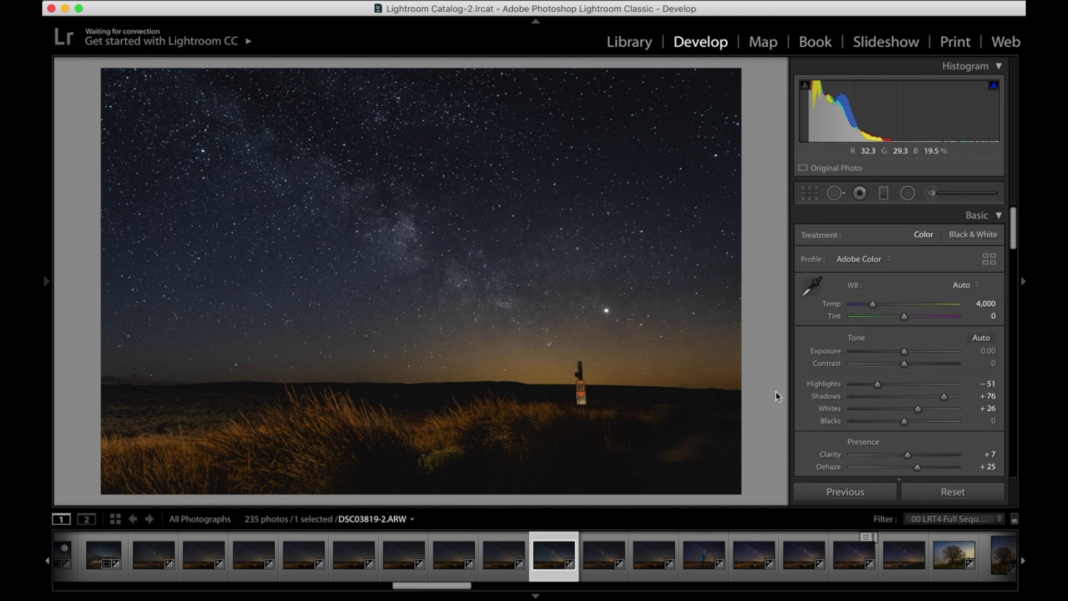
Paint an adjustment brush mask along the Milky Way with highlights and clarity reset to 0.
{"action": "left_click", "coordinate": [931, 194]}
{"action": "double_click", "coordinate": [825, 308]}
{"action": "double_click", "coordinate": [831, 371]}
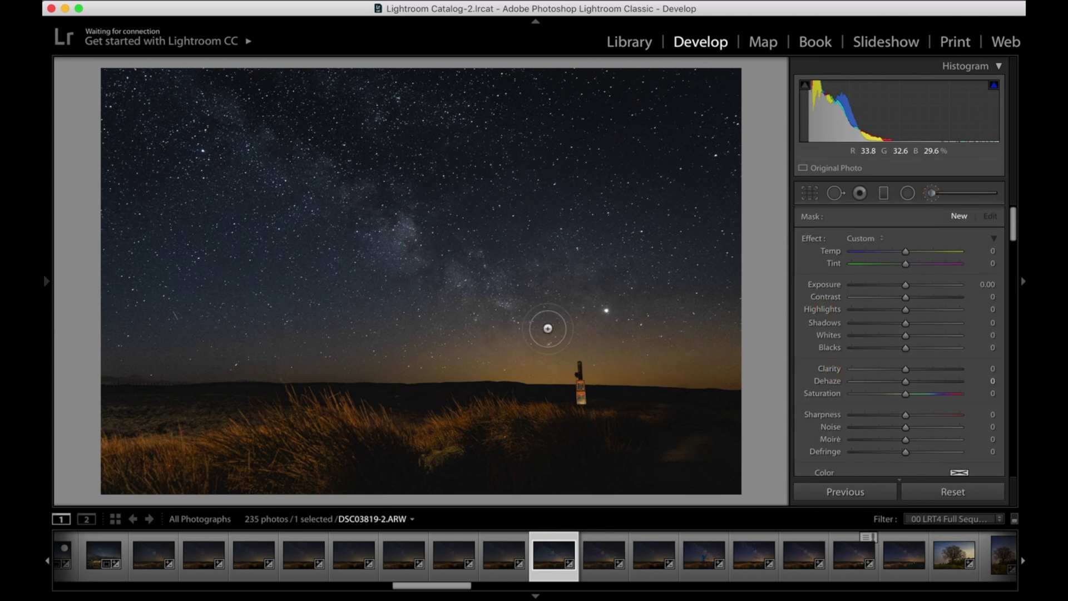
{"action": "mouse_move", "coordinate": [591, 264]}
{"action": "left_mouse_down"}
{"action": "mouse_move", "coordinate": [382, 260]}
{"action": "mouse_move", "coordinate": [409, 204]}
{"action": "mouse_move", "coordinate": [370, 181]}
{"action": "mouse_move", "coordinate": [324, 182]}
{"action": "mouse_move", "coordinate": [264, 160]}
{"action": "mouse_move", "coordinate": [254, 127]}
{"action": "mouse_move", "coordinate": [210, 105]}
{"action": "mouse_move", "coordinate": [407, 196]}
{"action": "left_mouse_up"}
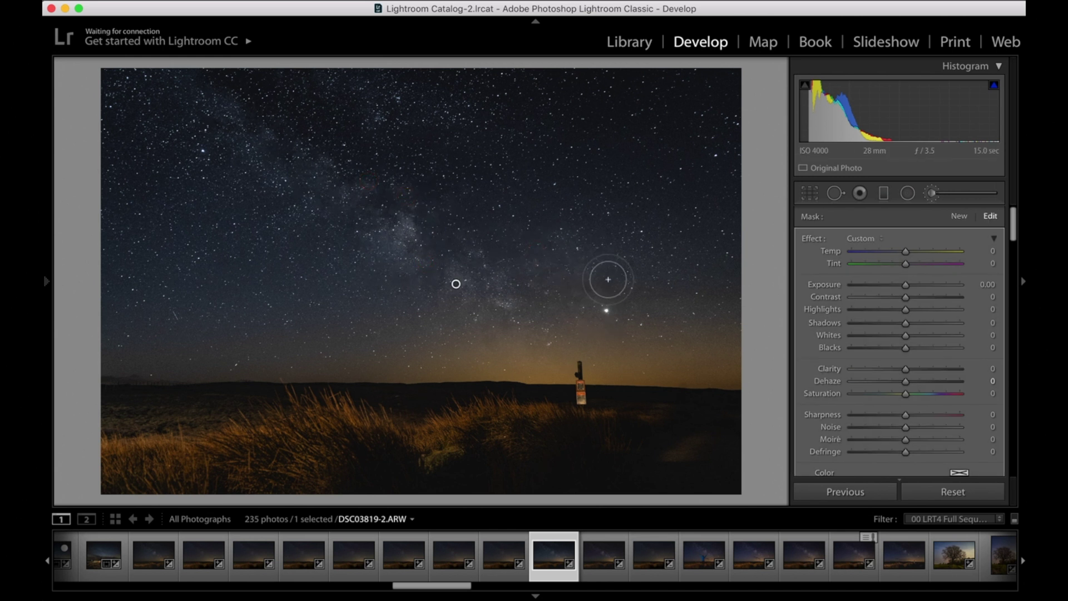
Set the Milky Way brush adjustment's highlights to 17 and clarity to 77.
{"action": "left_click_drag", "start_coordinate": [906, 309], "coordinate": [912, 310]}
{"action": "left_click_drag", "start_coordinate": [921, 310], "coordinate": [915, 310]}
{"action": "left_click", "coordinate": [920, 369]}
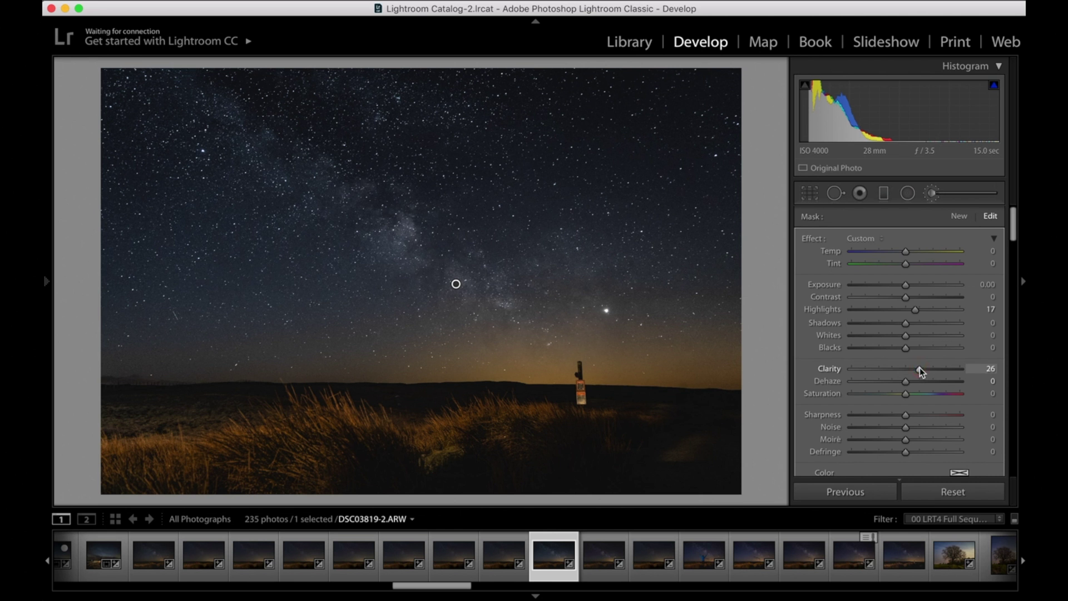
{"action": "left_click", "coordinate": [933, 369]}
{"action": "left_click", "coordinate": [948, 369]}
Set the Milky Way brush adjustment's saturation to 10 and dehaze to 5 after trying a dehaze of 24.
{"action": "left_click", "coordinate": [920, 382]}
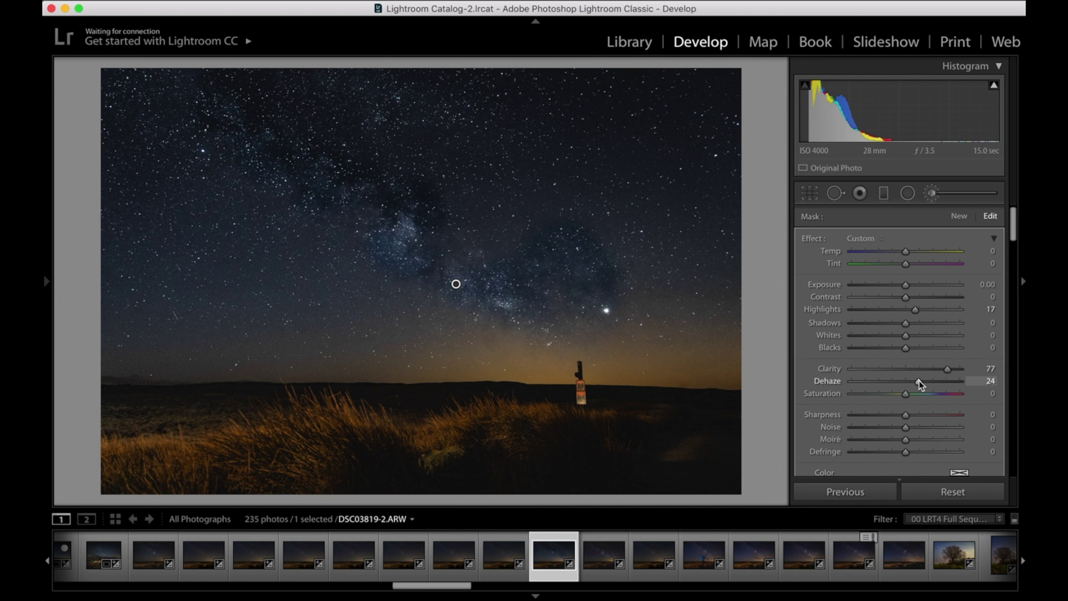
{"action": "double_click", "coordinate": [825, 380]}
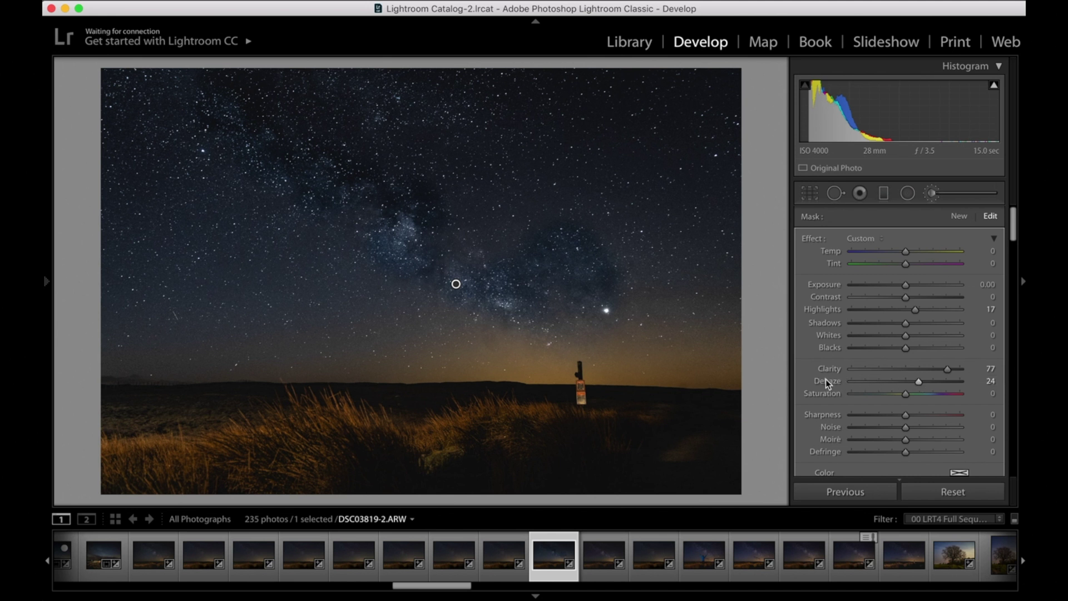
{"action": "left_click", "coordinate": [919, 393]}
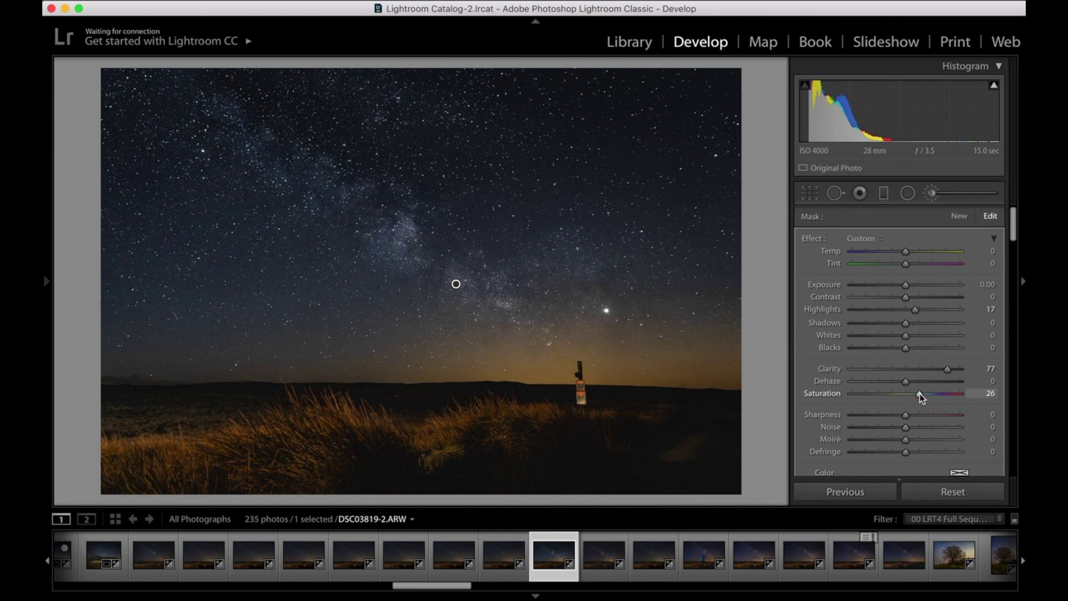
{"action": "left_click_drag", "start_coordinate": [920, 393], "coordinate": [910, 384]}
{"action": "left_click", "coordinate": [906, 382]}
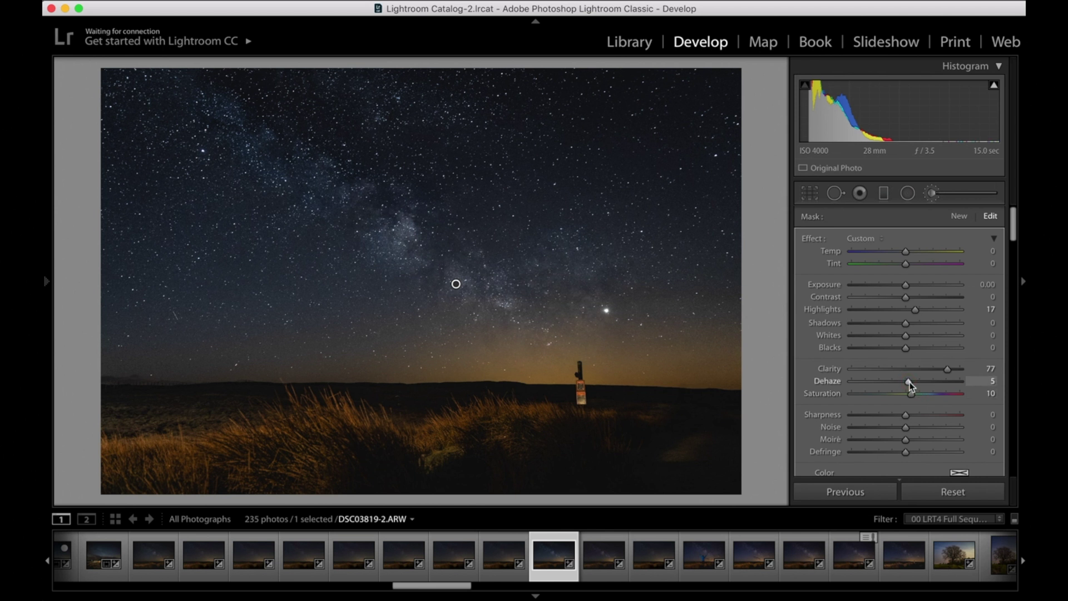
Set the Milky Way brush adjustment's tint to 6, clarity to 49, contrast to −16, highlights to 9 and whites to 6.
{"action": "mouse_move", "coordinate": [905, 263]}
{"action": "left_mouse_down"}
{"action": "mouse_move", "coordinate": [922, 262]}
{"action": "mouse_move", "coordinate": [909, 264]}
{"action": "left_mouse_up"}
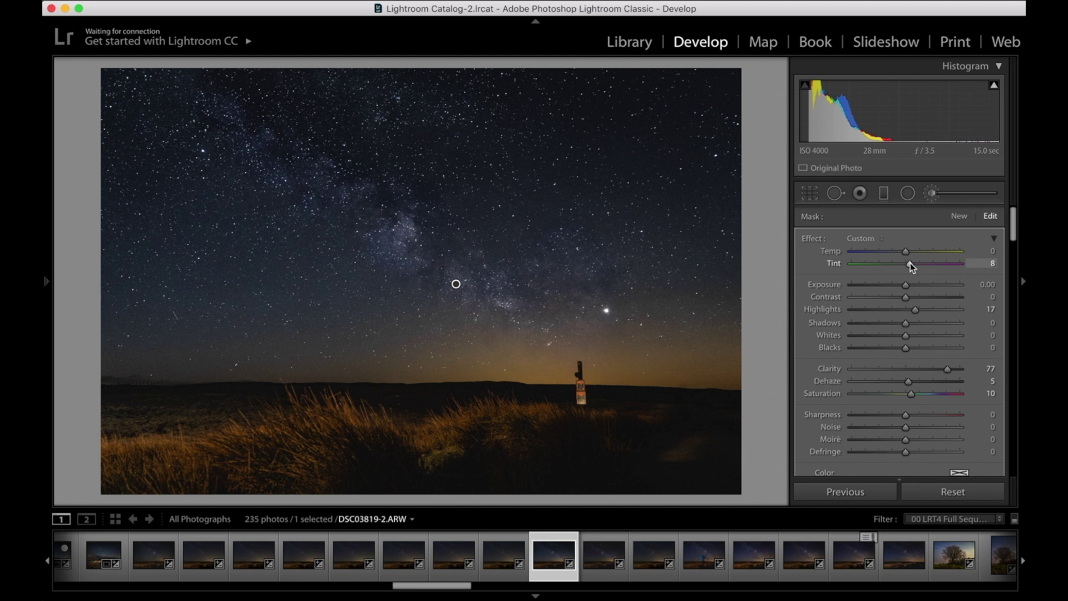
{"action": "left_click_drag", "start_coordinate": [947, 369], "coordinate": [932, 366]}
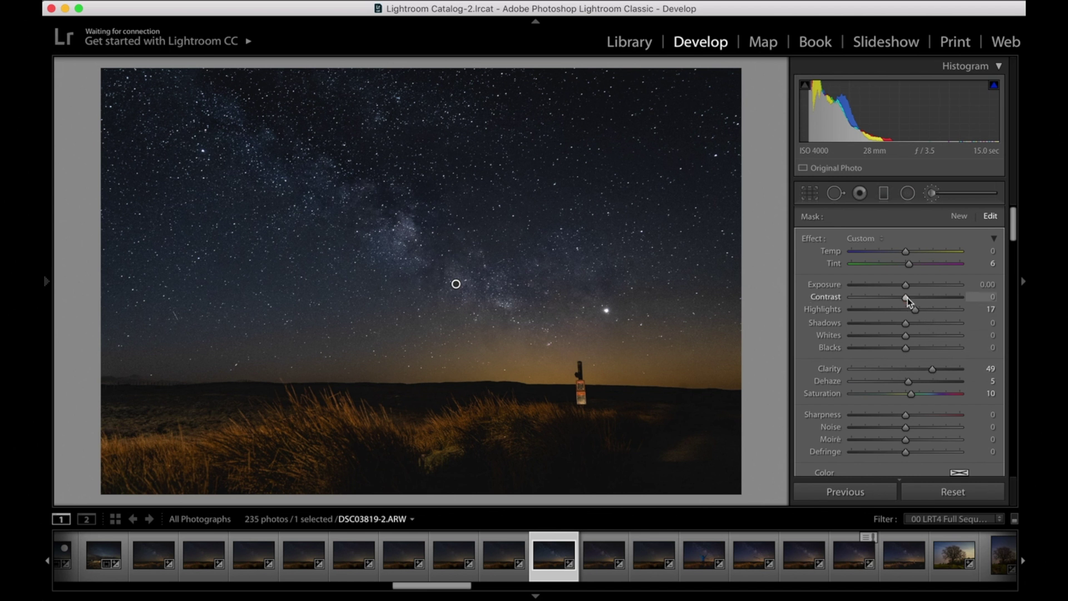
{"action": "left_click_drag", "start_coordinate": [908, 298], "coordinate": [899, 298]}
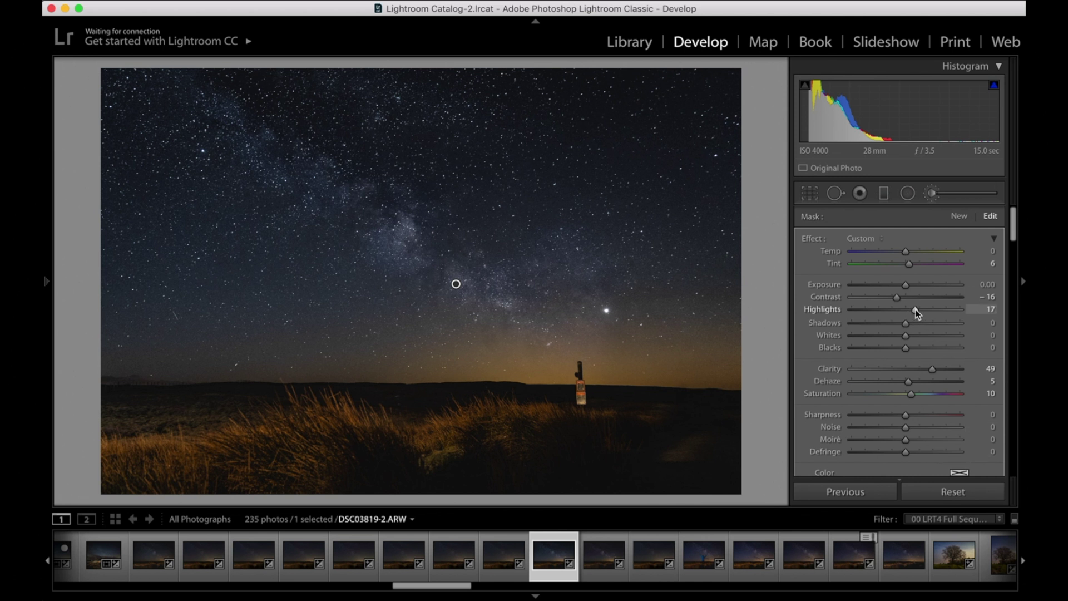
{"action": "left_click_drag", "start_coordinate": [912, 310], "coordinate": [908, 335]}
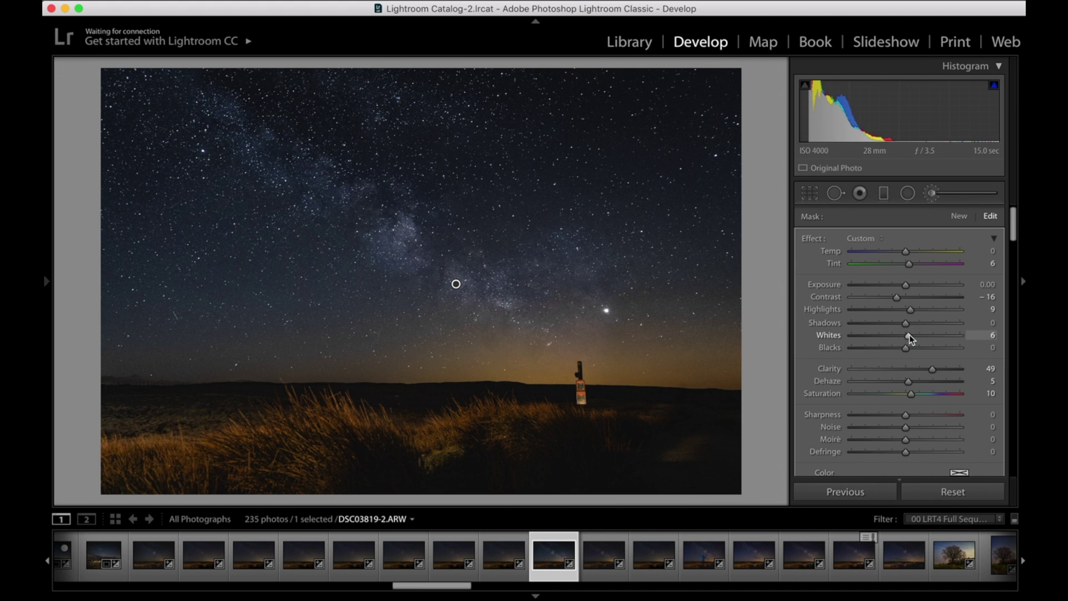
{"action": "key", "text": "shift+m"}
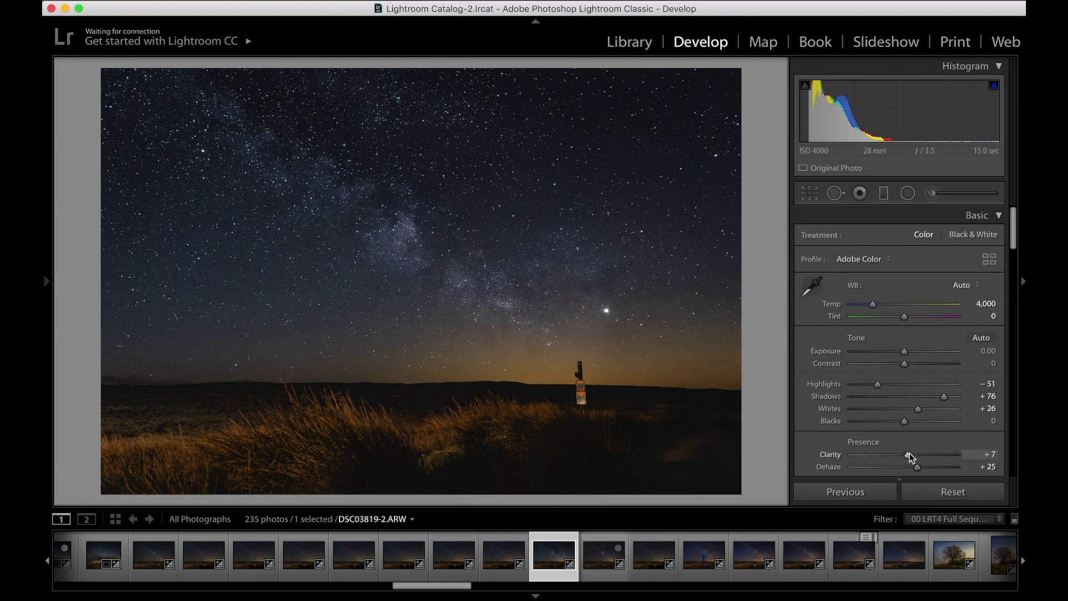
Set the photo's global clarity to −2 and whites to +15.
{"action": "left_click_drag", "start_coordinate": [907, 455], "coordinate": [903, 455]}
{"action": "left_click_drag", "start_coordinate": [919, 412], "coordinate": [913, 412]}
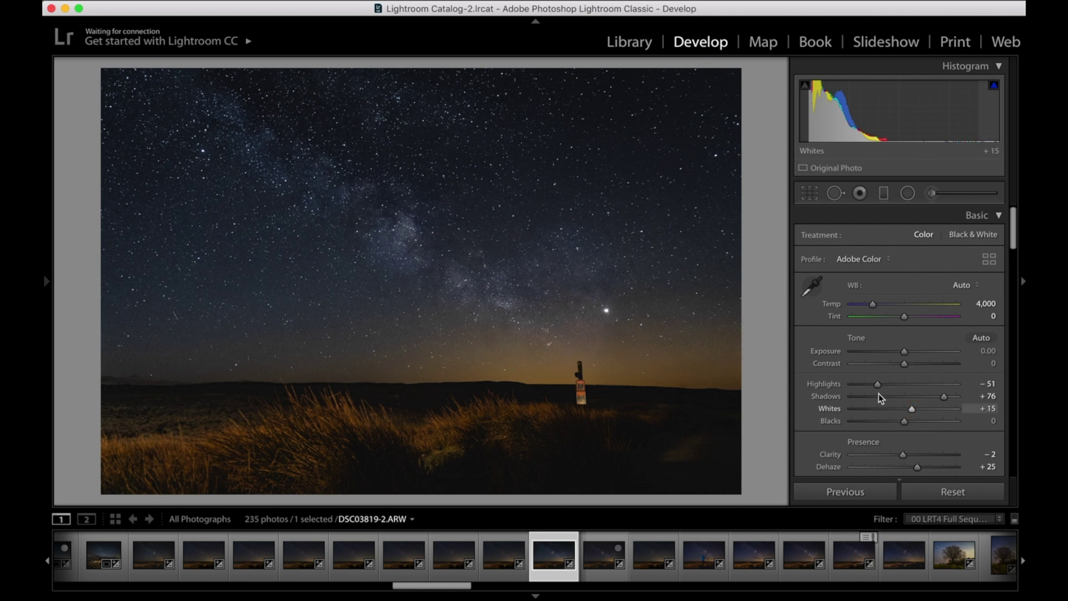
Brighten the brightest point of light above the signpost with a new brush dab at exposure 1.03.
{"action": "left_click", "coordinate": [930, 196]}
{"action": "left_click_drag", "start_coordinate": [905, 284], "coordinate": [919, 284]}
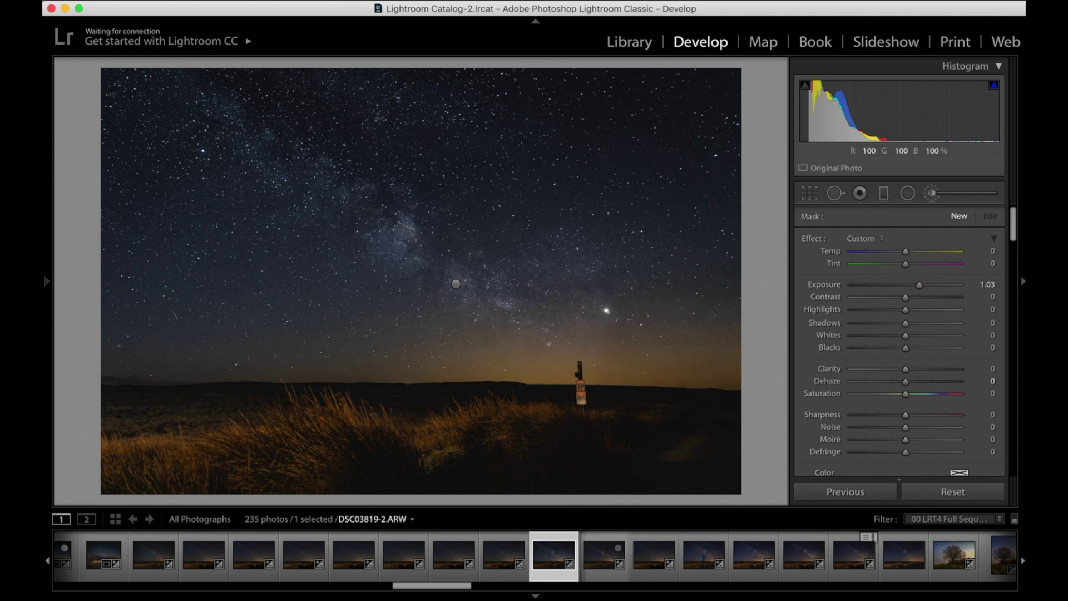
{"action": "left_click", "coordinate": [605, 311]}
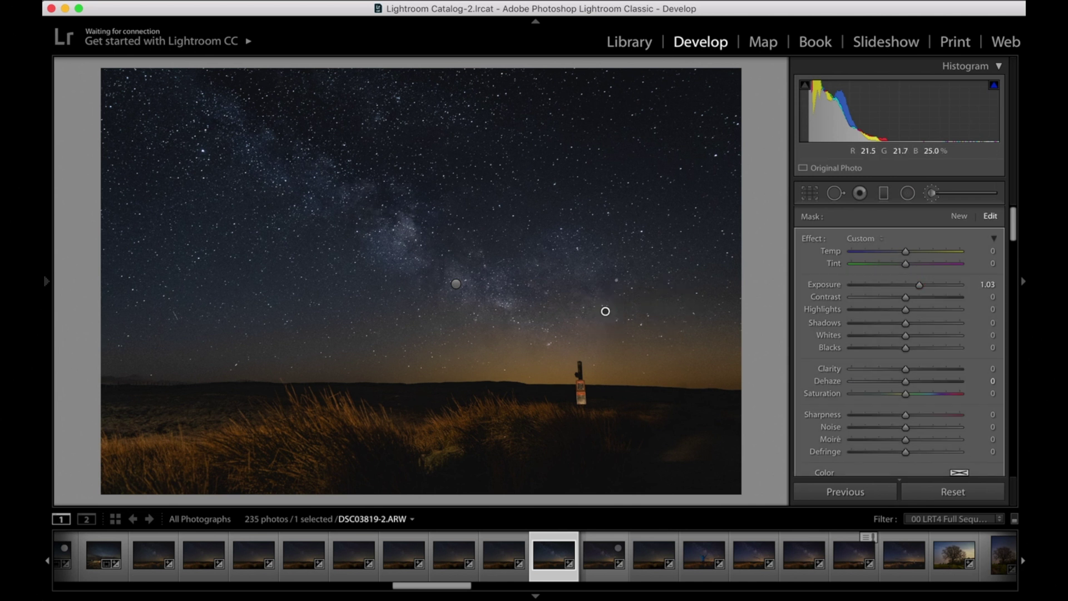